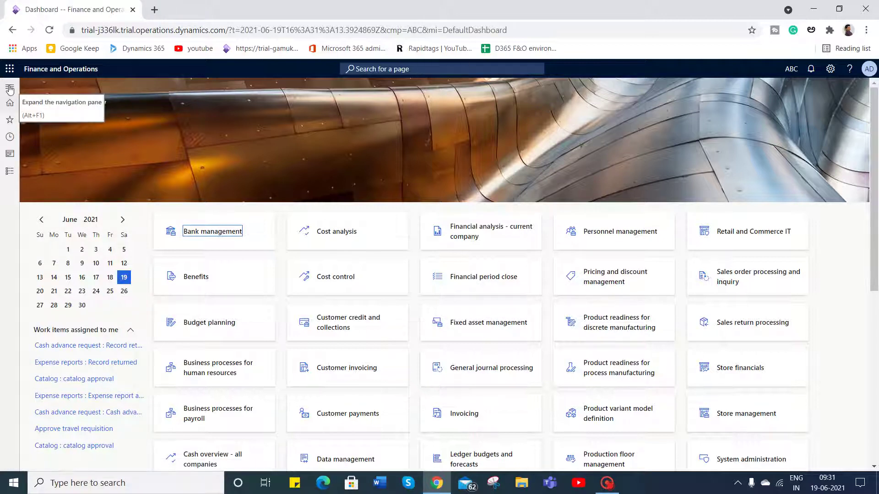
Open the Legal entities page of the Organization administration module.
{"action": "left_click", "coordinate": [10, 89]}
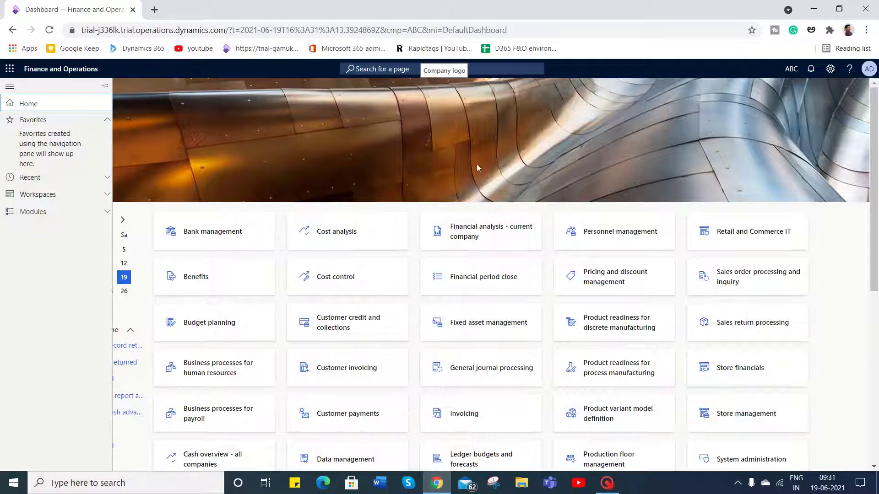
{"action": "left_click", "coordinate": [46, 217]}
{"action": "scroll", "coordinate": [74, 391], "scroll_direction": "down", "scroll_amount": 4}
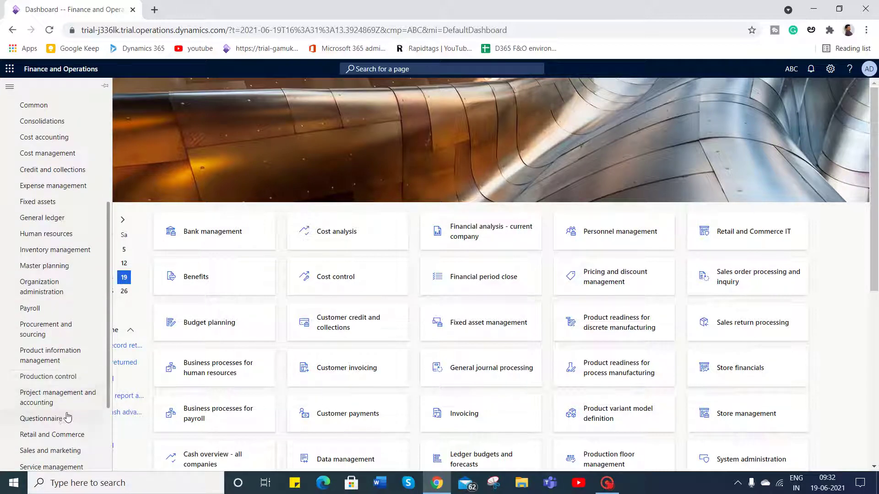
{"action": "scroll", "coordinate": [68, 403], "scroll_direction": "down", "scroll_amount": 3}
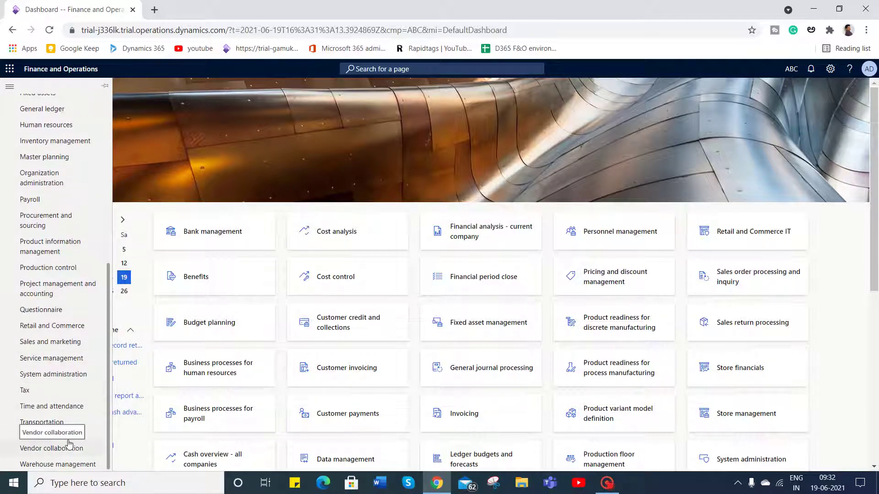
{"action": "scroll", "coordinate": [68, 411], "scroll_direction": "up", "scroll_amount": 1}
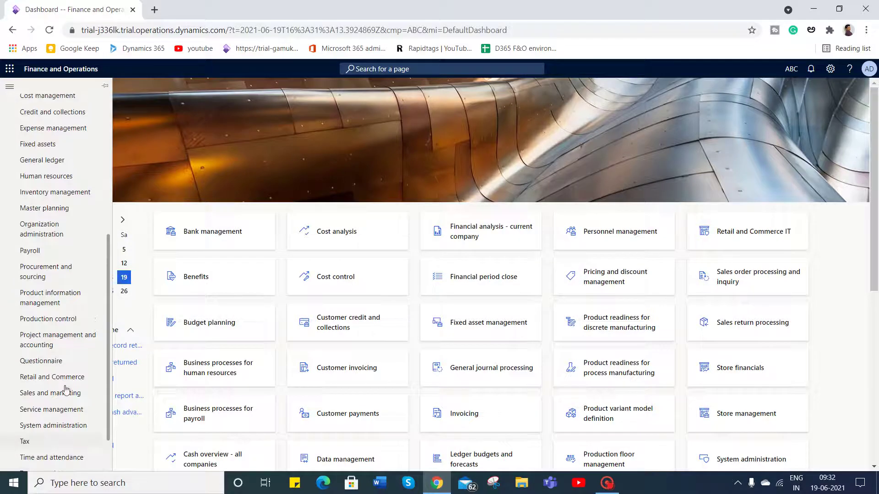
{"action": "left_click", "coordinate": [64, 229]}
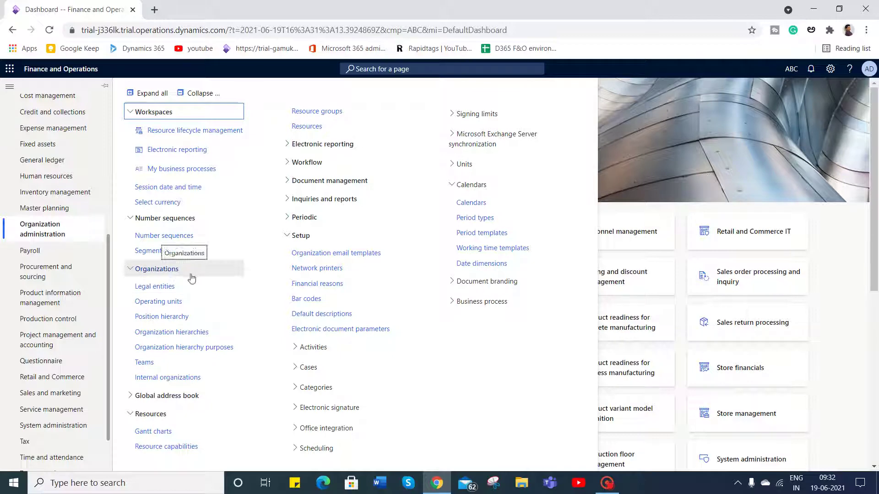
{"action": "left_click", "coordinate": [156, 286]}
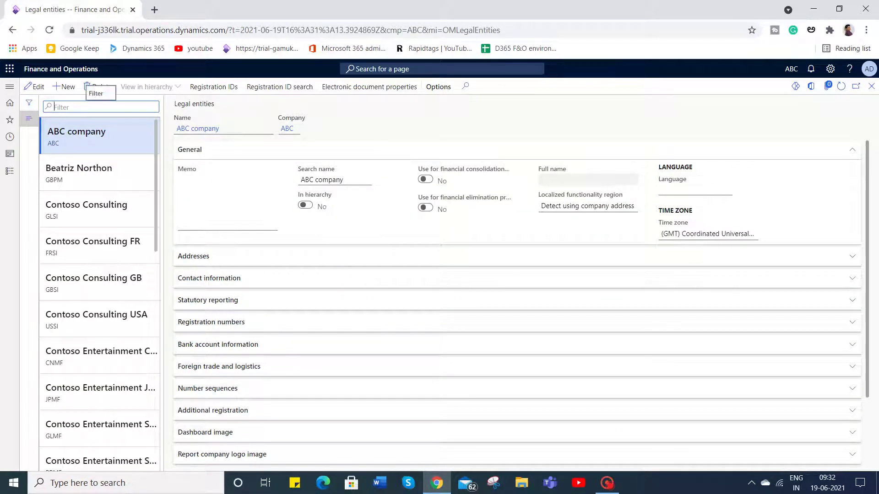
Create a new legal entity named "xyz company" with company ID XYZ and country/region IND.
{"action": "left_click", "coordinate": [64, 90]}
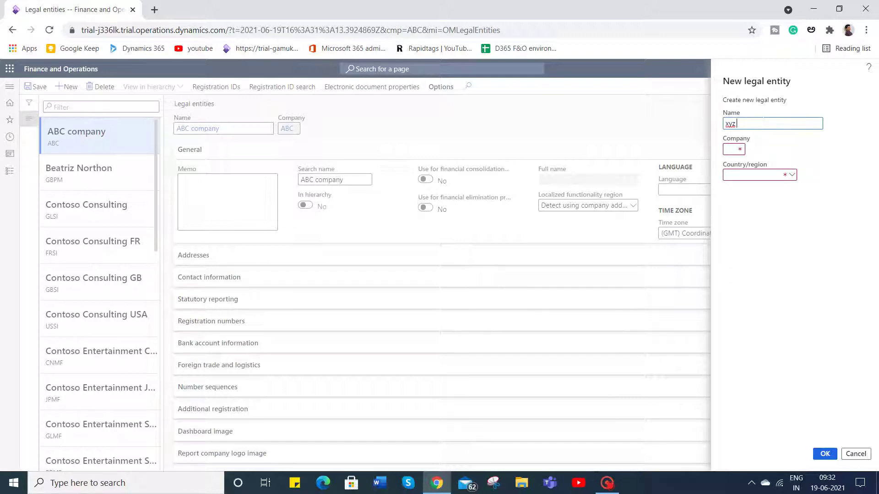
{"action": "type", "text": "pany"}
{"action": "key", "text": "Tab"}
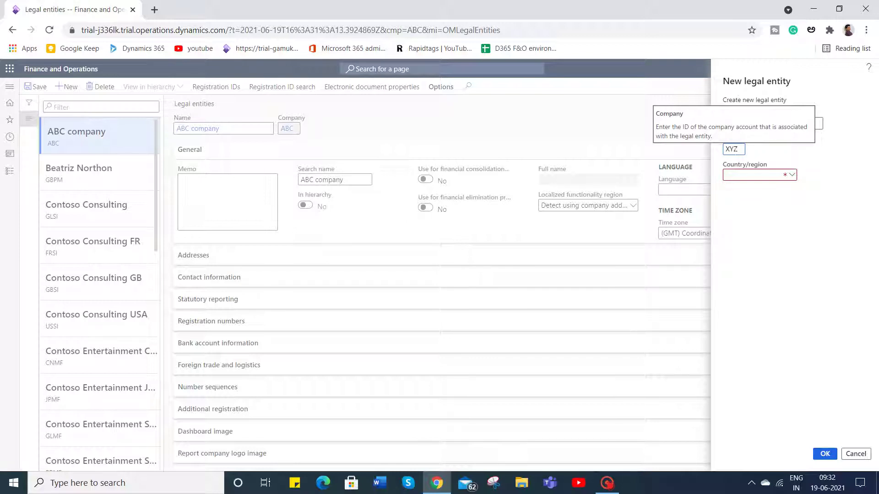
{"action": "left_click", "coordinate": [726, 174]}
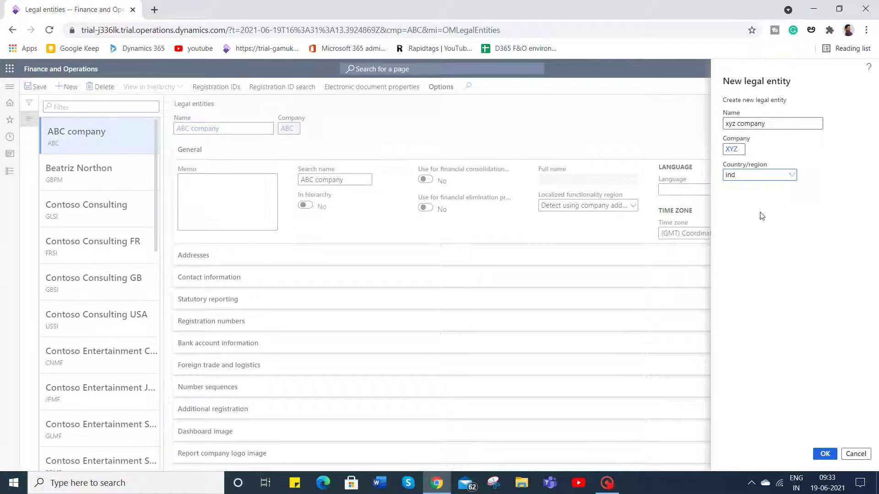
{"action": "left_click", "coordinate": [749, 206]}
{"action": "left_click", "coordinate": [830, 453]}
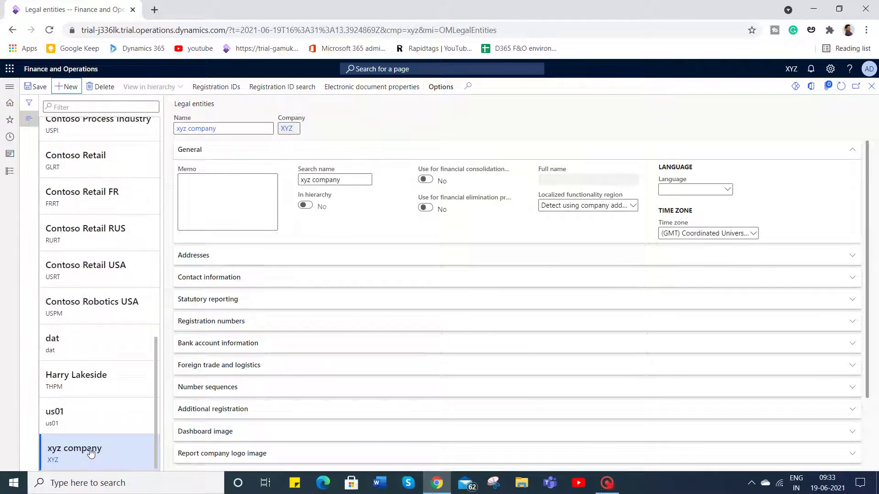
Open the xyz company record for editing and expand its Addresses, Contact information and Tax registration sections.
{"action": "left_click", "coordinate": [90, 452]}
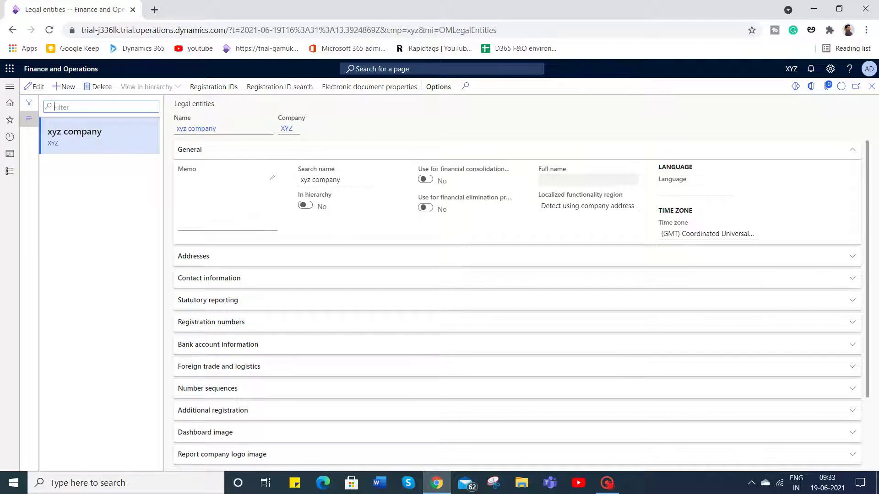
{"action": "left_click", "coordinate": [267, 260]}
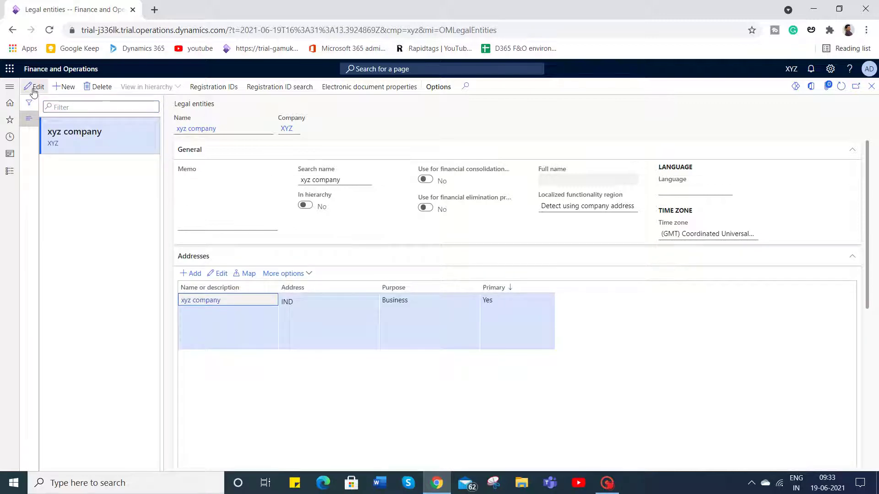
{"action": "left_click", "coordinate": [34, 87]}
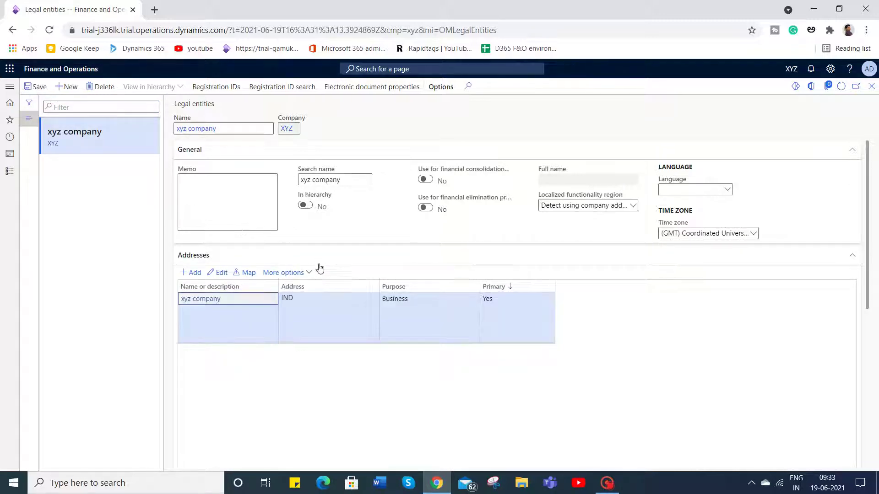
{"action": "scroll", "coordinate": [326, 241], "scroll_direction": "down", "scroll_amount": 5}
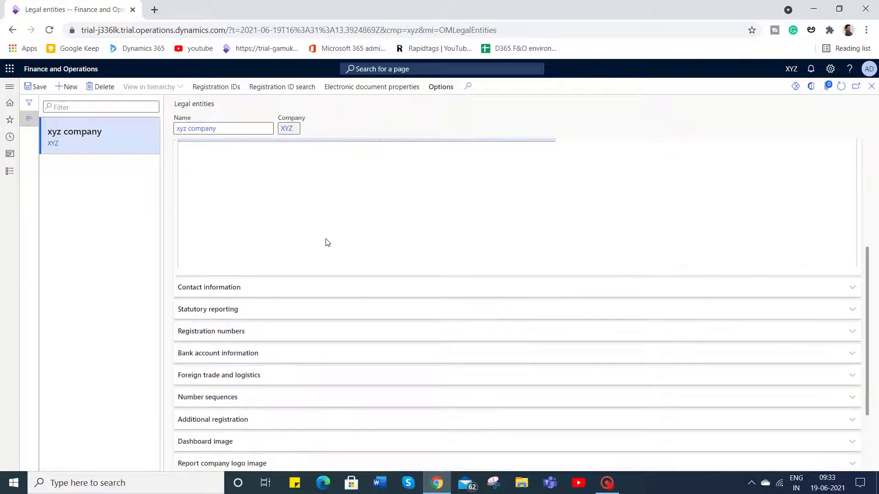
{"action": "left_click", "coordinate": [305, 292]}
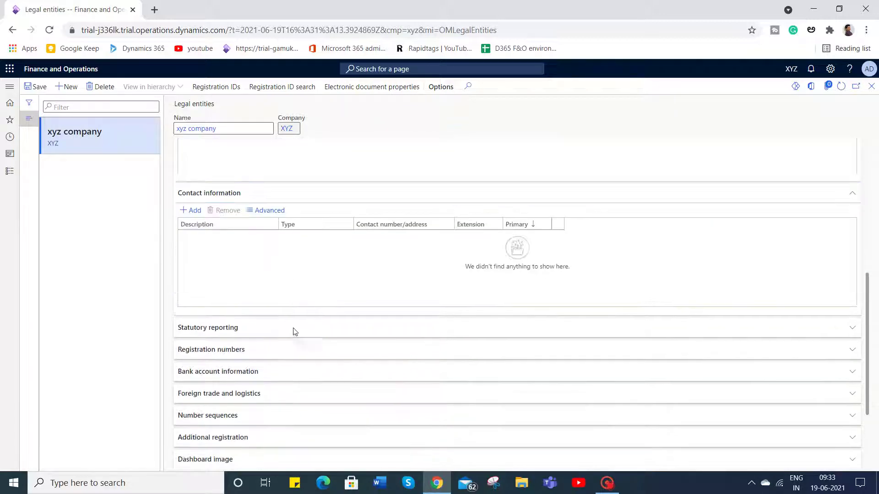
{"action": "scroll", "coordinate": [310, 418], "scroll_direction": "down", "scroll_amount": 3}
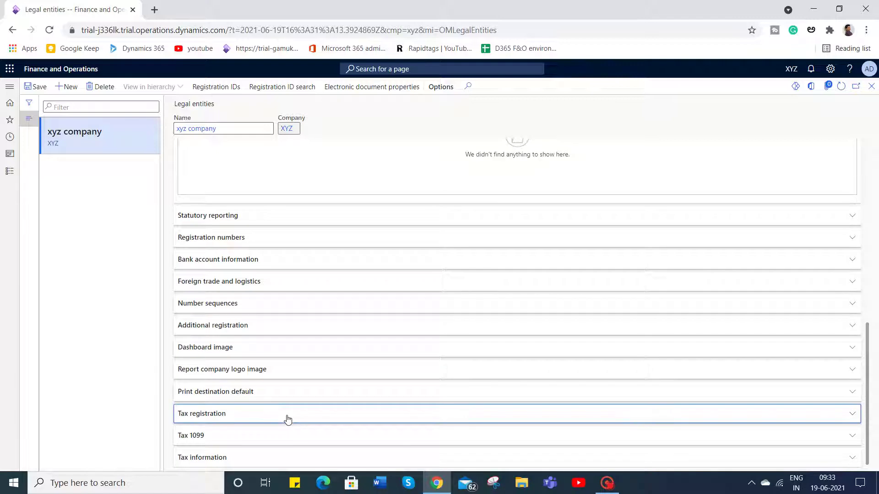
{"action": "left_click", "coordinate": [288, 419]}
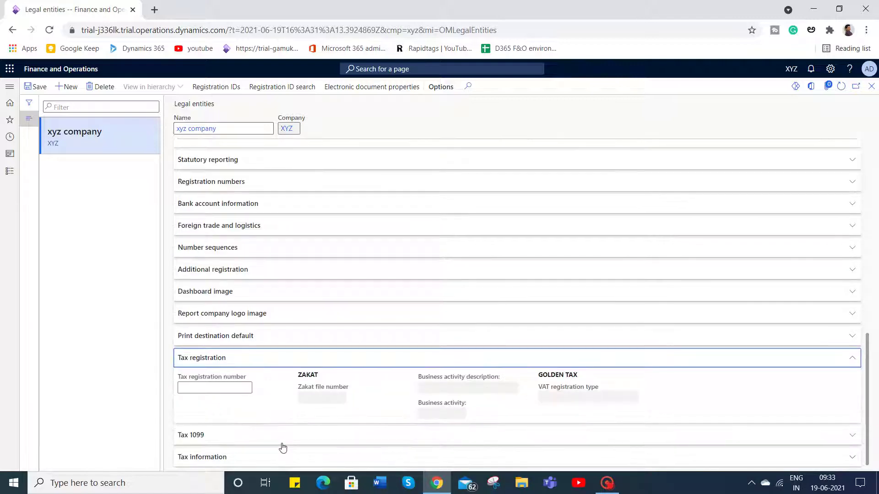
Set the xyz company's language to en-in, English (India), and save the record.
{"action": "scroll", "coordinate": [283, 448], "scroll_direction": "up", "scroll_amount": 10}
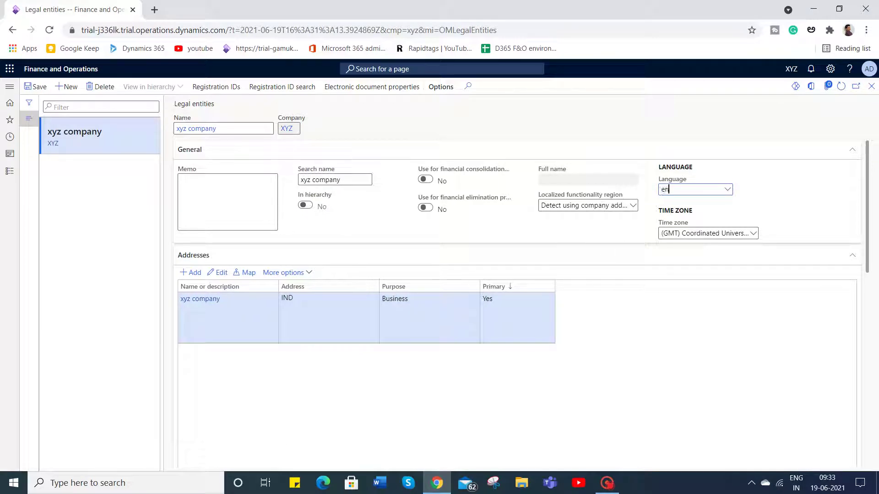
{"action": "type", "text": "-"}
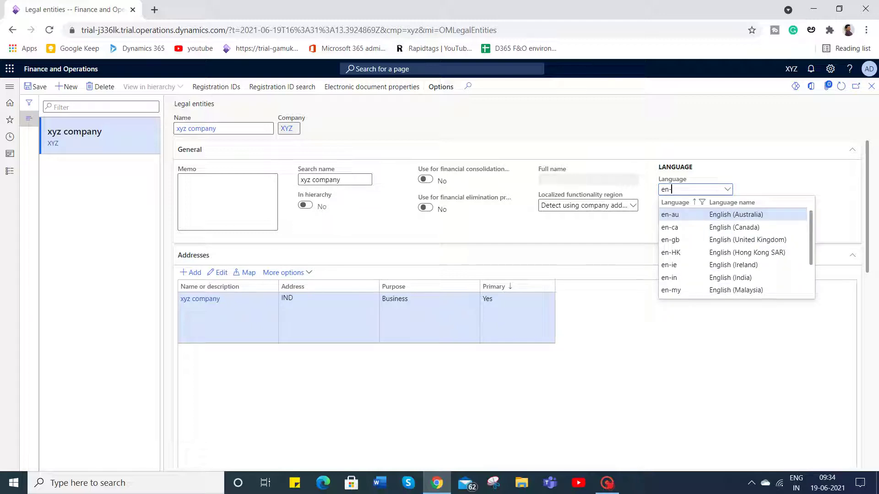
{"action": "left_click", "coordinate": [669, 278]}
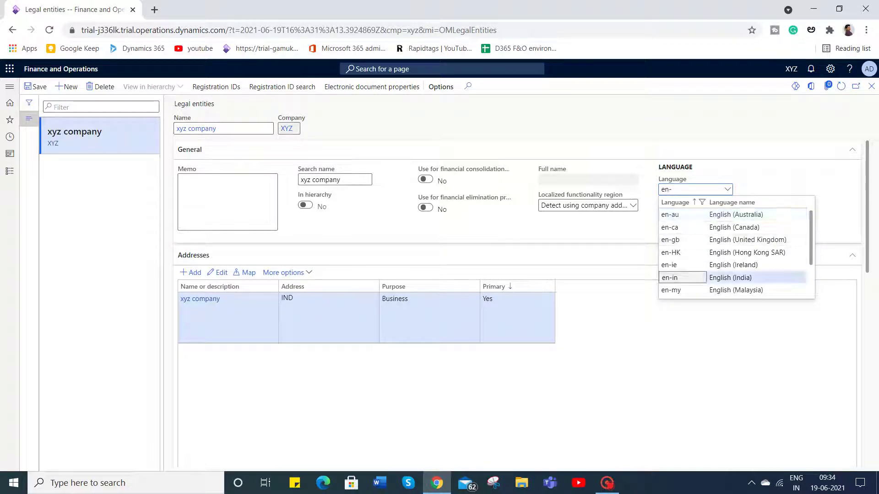
{"action": "left_click", "coordinate": [702, 277]}
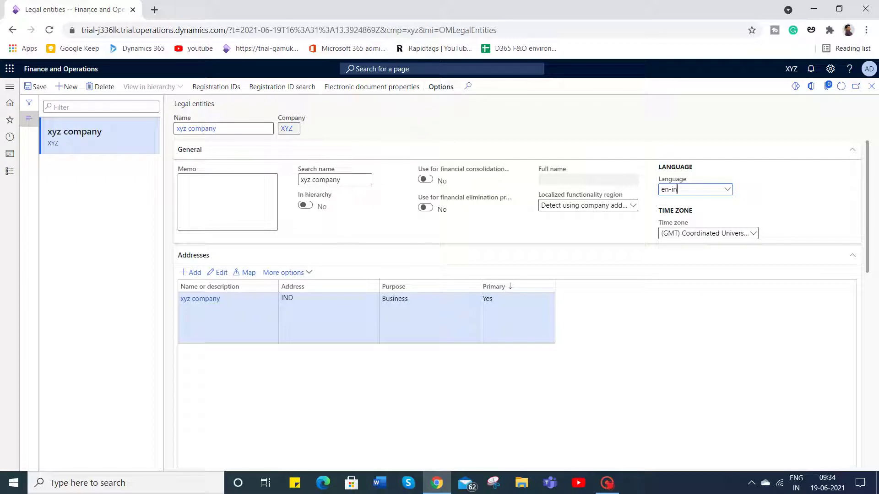
{"action": "left_click", "coordinate": [33, 87]}
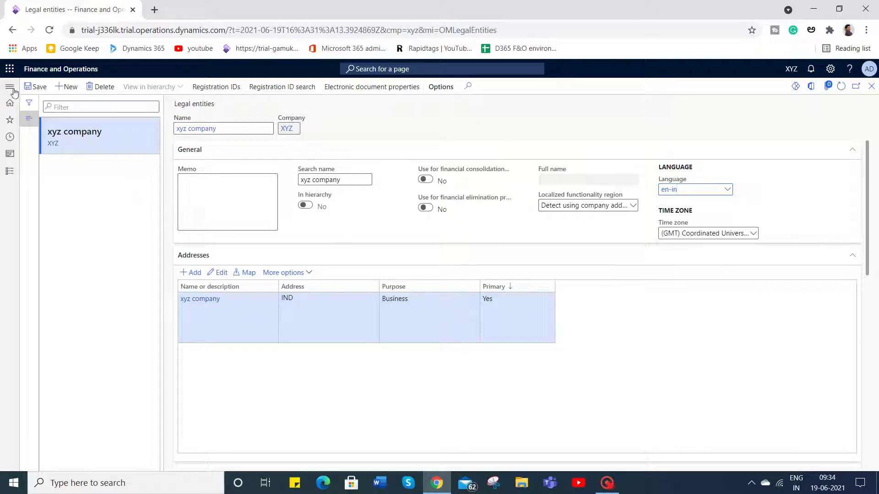
Open the Number sequences page of the Organization administration module.
{"action": "left_click", "coordinate": [11, 174]}
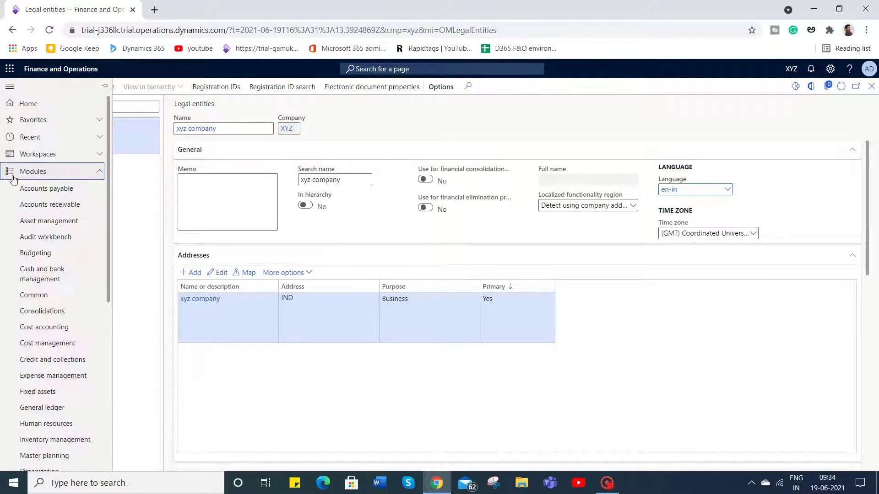
{"action": "scroll", "coordinate": [59, 406], "scroll_direction": "down", "scroll_amount": 6}
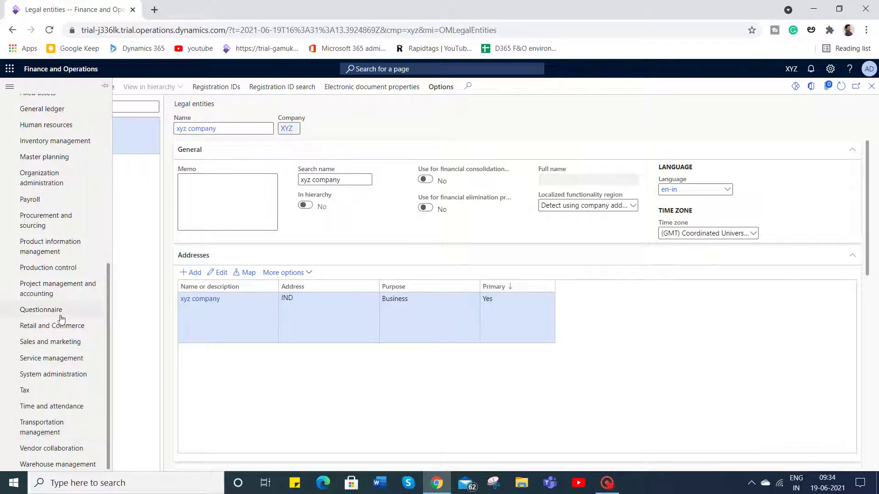
{"action": "scroll", "coordinate": [57, 284], "scroll_direction": "up", "scroll_amount": 2}
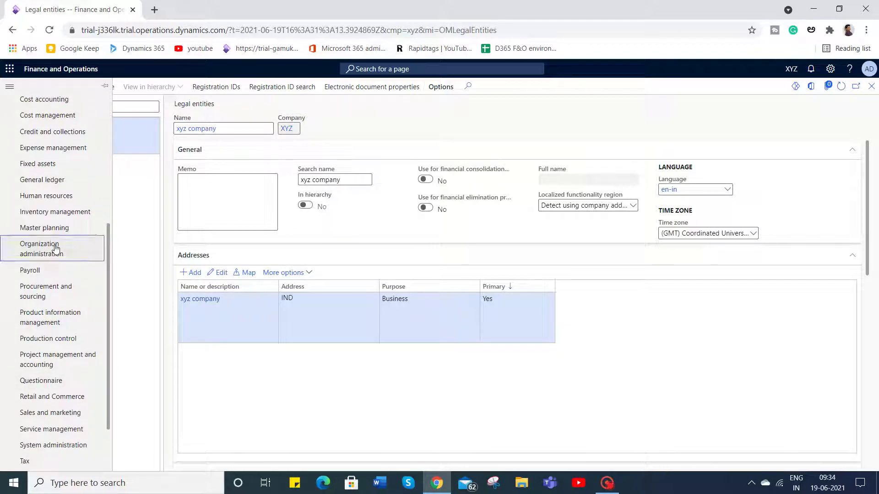
{"action": "left_click", "coordinate": [56, 249]}
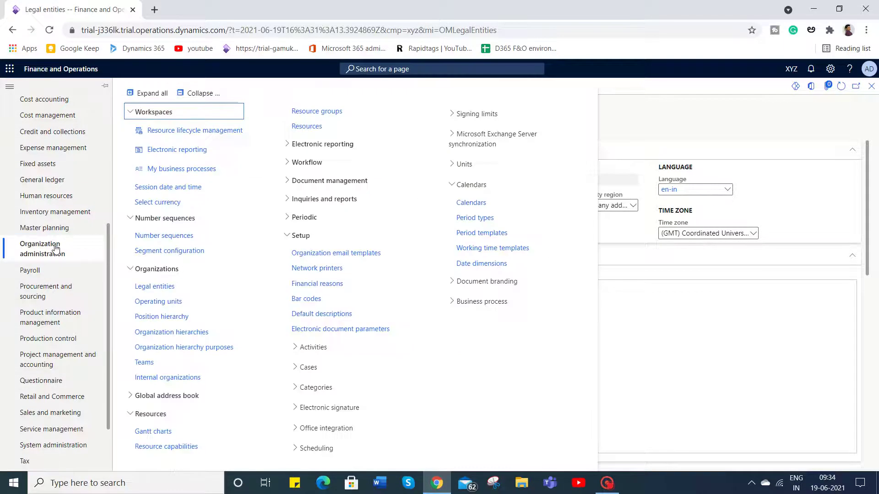
{"action": "left_click", "coordinate": [172, 242]}
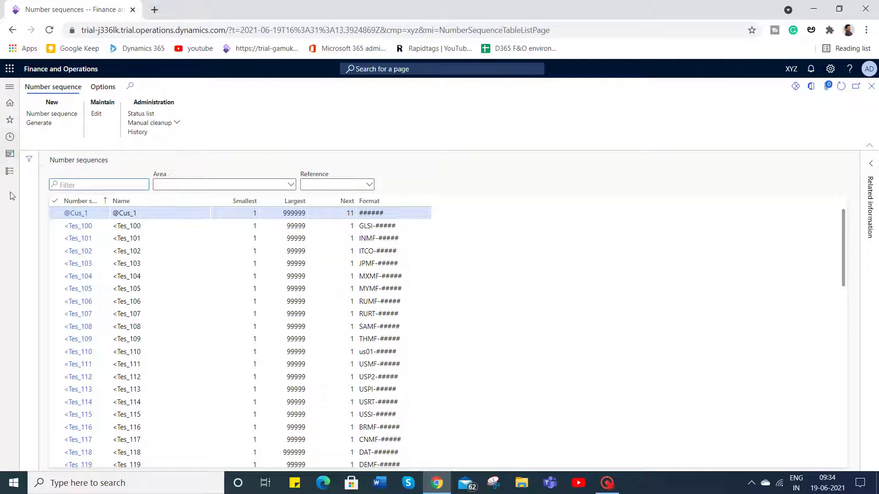
Generate the XYZ number sequences with the setup wizard, reviewing and accepting the proposed sequences for all areas.
{"action": "left_click", "coordinate": [40, 125]}
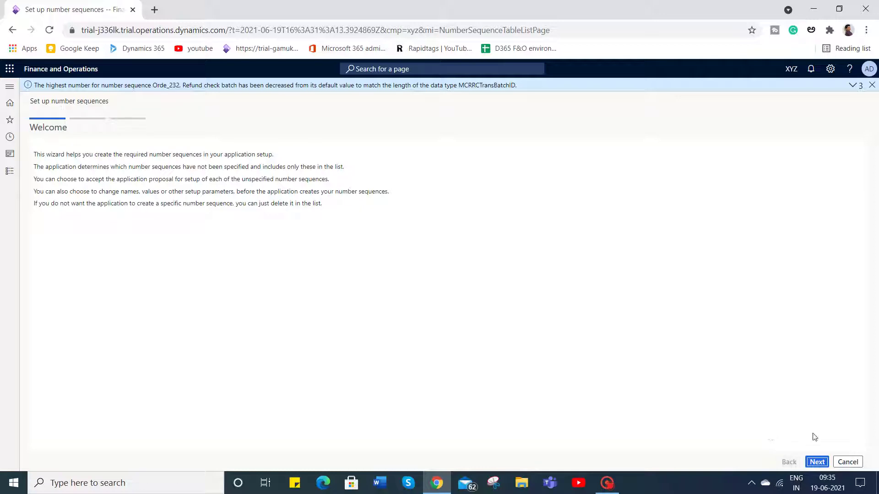
{"action": "left_click", "coordinate": [817, 462]}
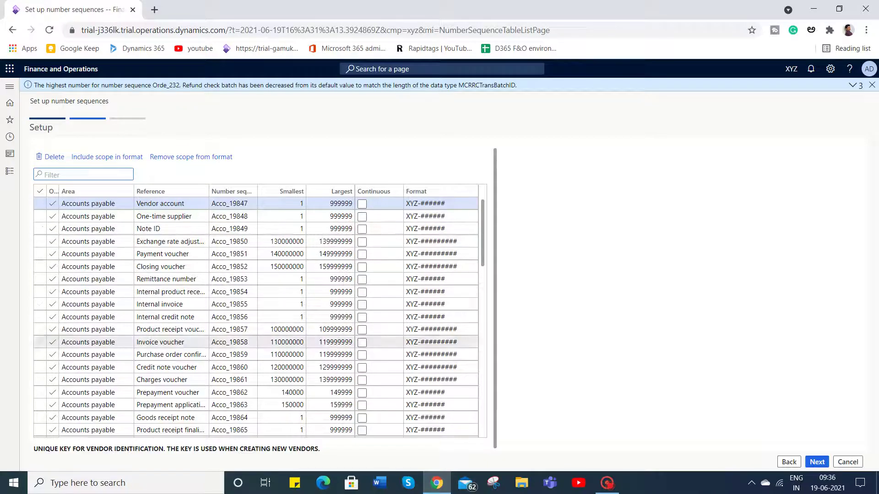
{"action": "scroll", "coordinate": [257, 321], "scroll_direction": "down", "scroll_amount": 3}
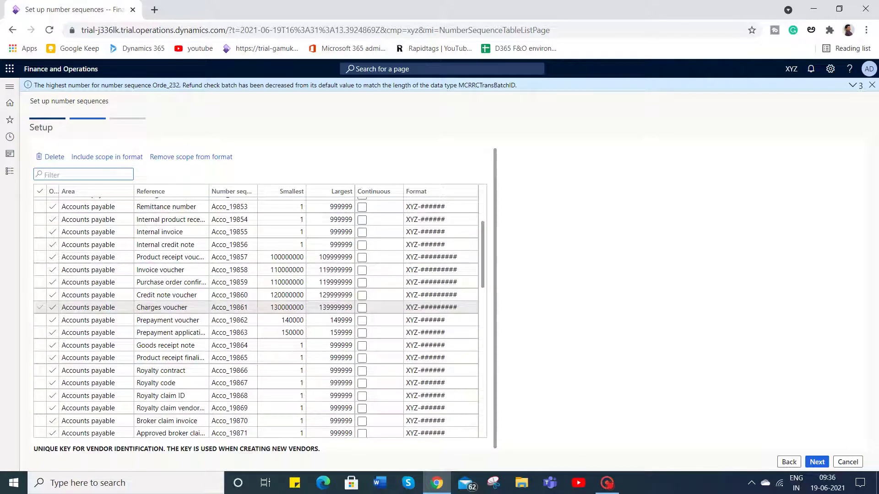
{"action": "scroll", "coordinate": [245, 350], "scroll_direction": "down", "scroll_amount": 3}
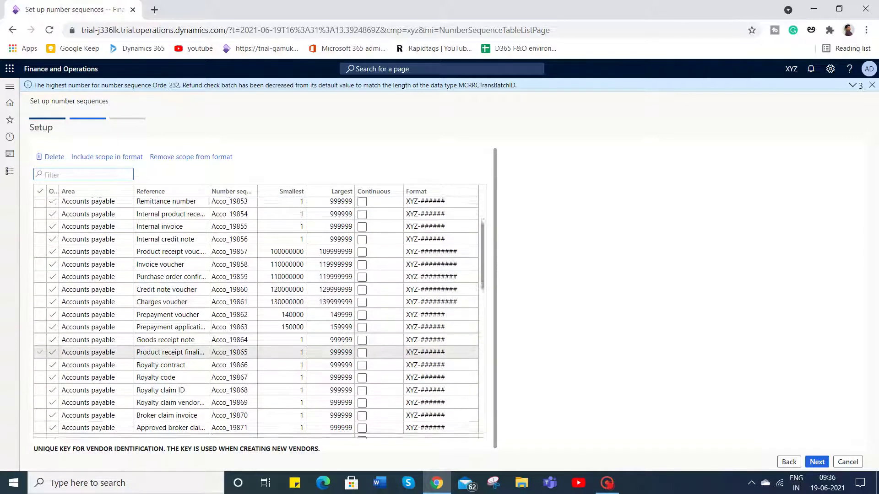
{"action": "scroll", "coordinate": [193, 351], "scroll_direction": "down", "scroll_amount": 15}
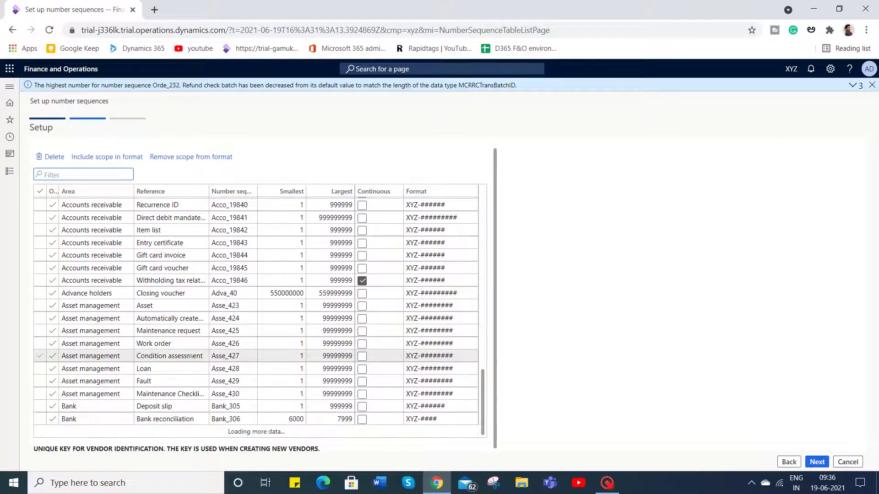
{"action": "scroll", "coordinate": [193, 356], "scroll_direction": "down", "scroll_amount": 15}
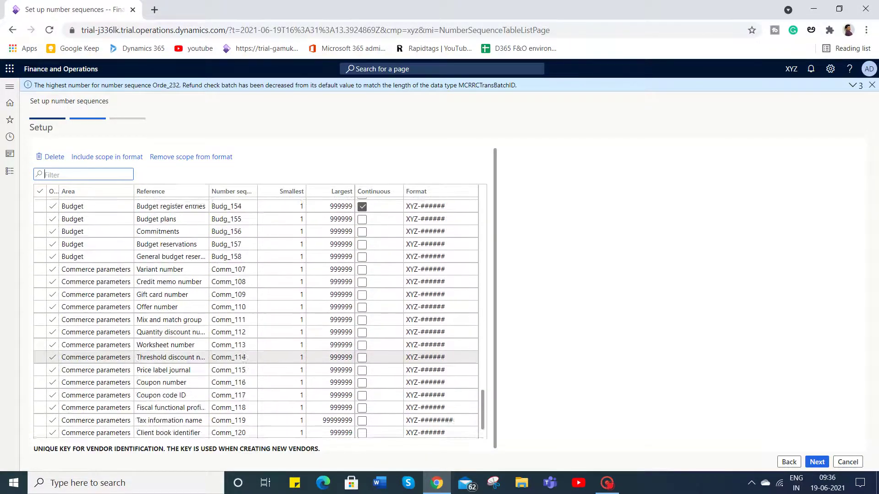
{"action": "scroll", "coordinate": [193, 356], "scroll_direction": "down", "scroll_amount": 15}
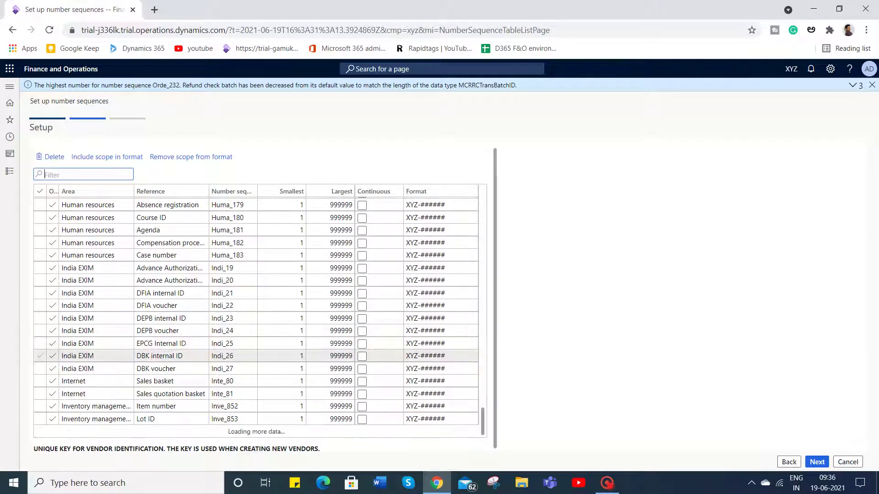
{"action": "scroll", "coordinate": [192, 356], "scroll_direction": "down", "scroll_amount": 10}
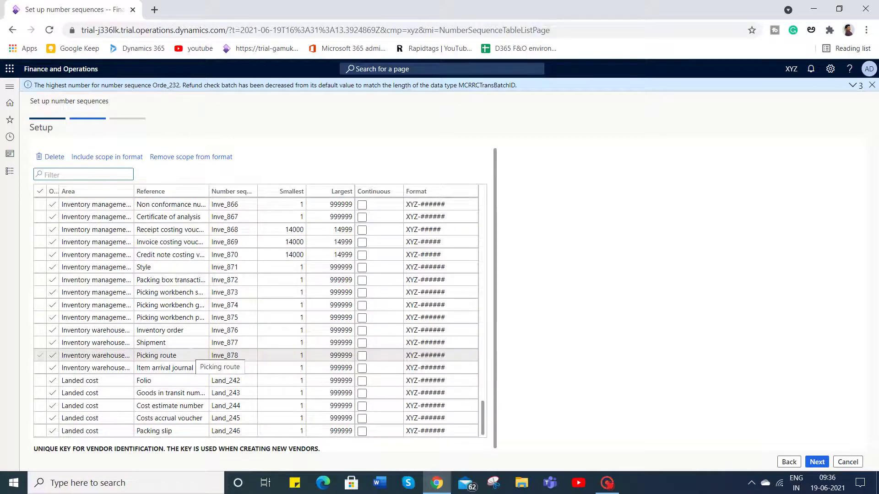
{"action": "scroll", "coordinate": [192, 356], "scroll_direction": "down", "scroll_amount": 5}
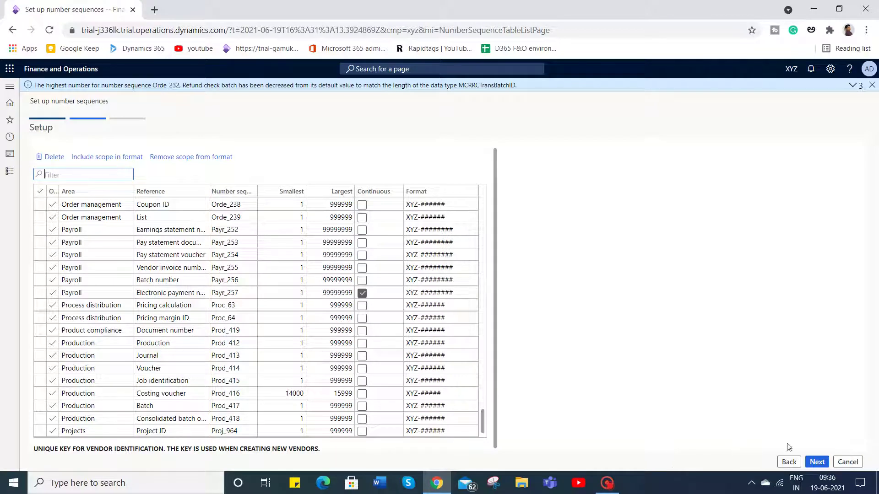
{"action": "left_click", "coordinate": [817, 462]}
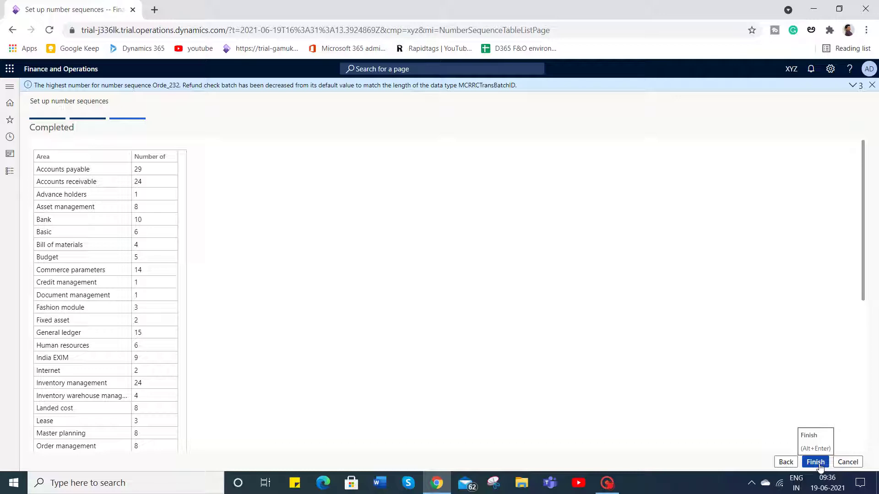
{"action": "left_click", "coordinate": [815, 463]}
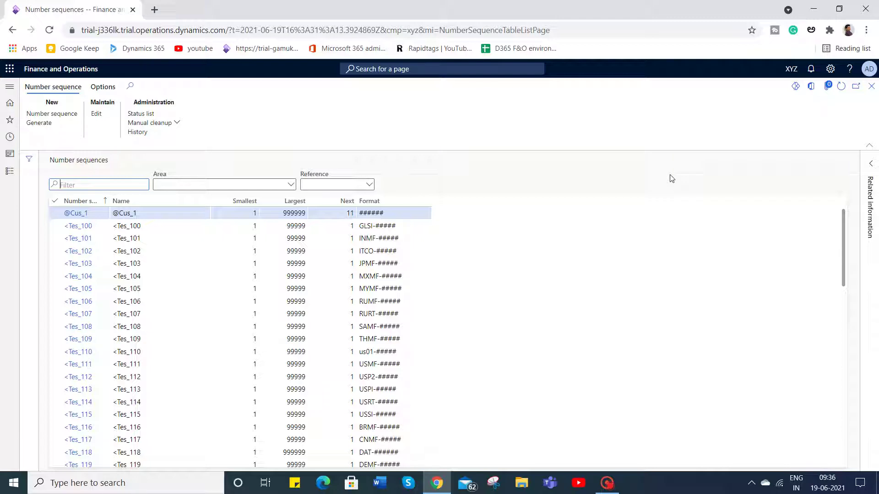
Open the Fiscal calendars page of the General ledger module and delete the calendar ABC -2021.
{"action": "left_click", "coordinate": [9, 88]}
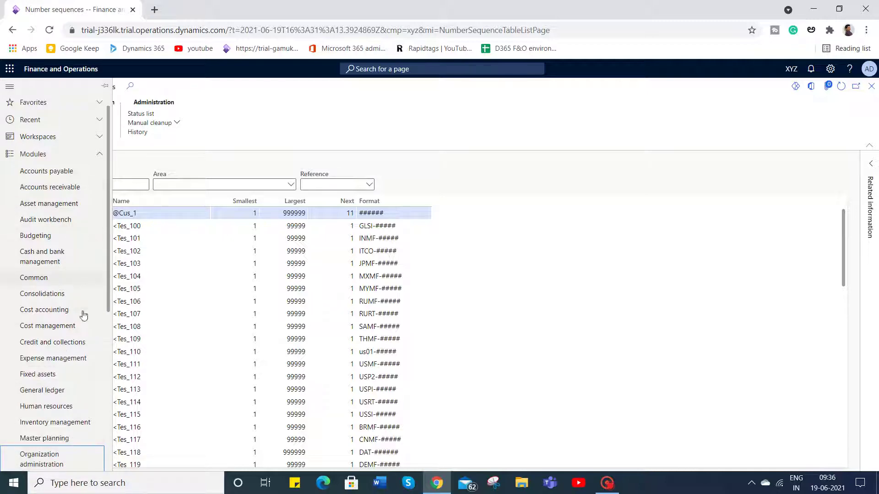
{"action": "left_click", "coordinate": [78, 395]}
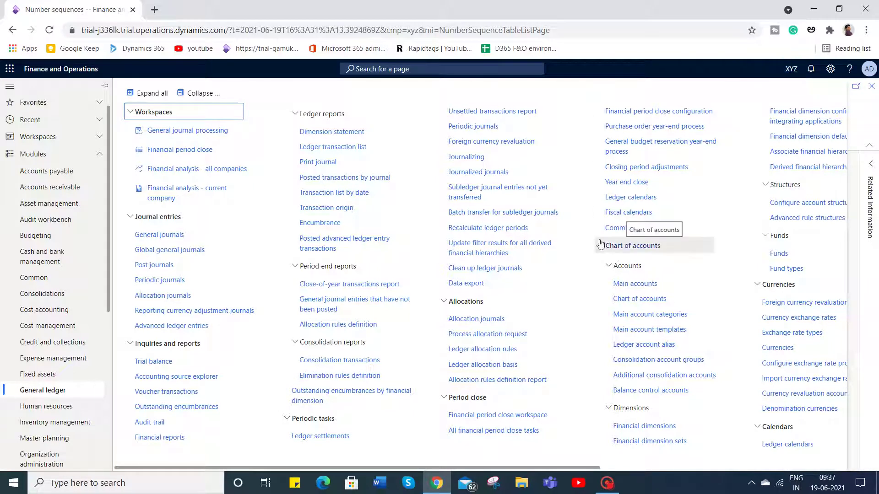
{"action": "scroll", "coordinate": [567, 297], "scroll_direction": "down", "scroll_amount": 5}
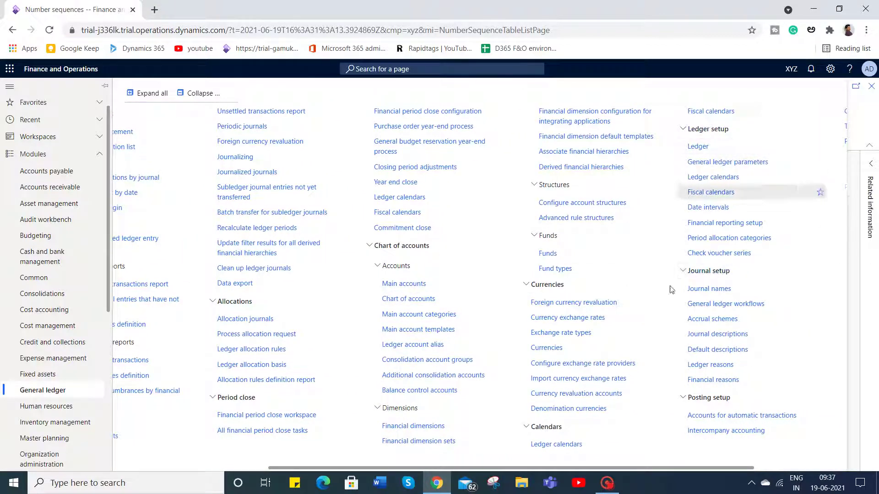
{"action": "scroll", "coordinate": [613, 334], "scroll_direction": "down", "scroll_amount": 3}
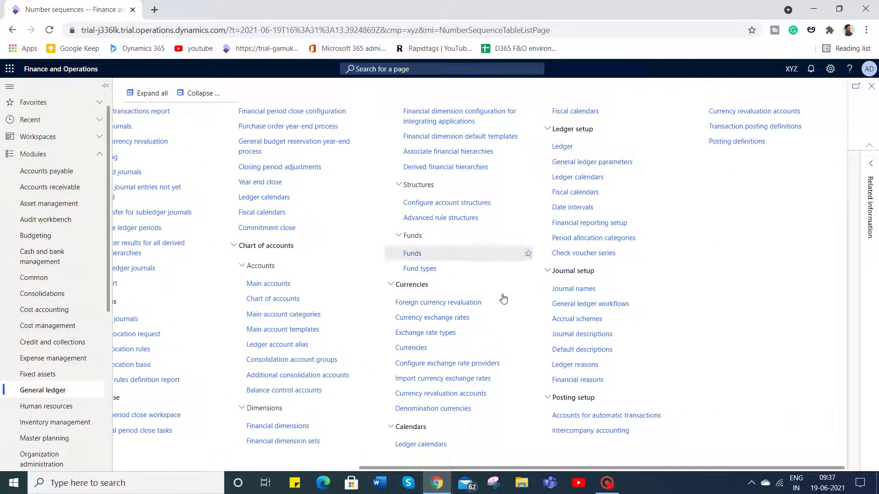
{"action": "scroll", "coordinate": [499, 330], "scroll_direction": "up", "scroll_amount": 1}
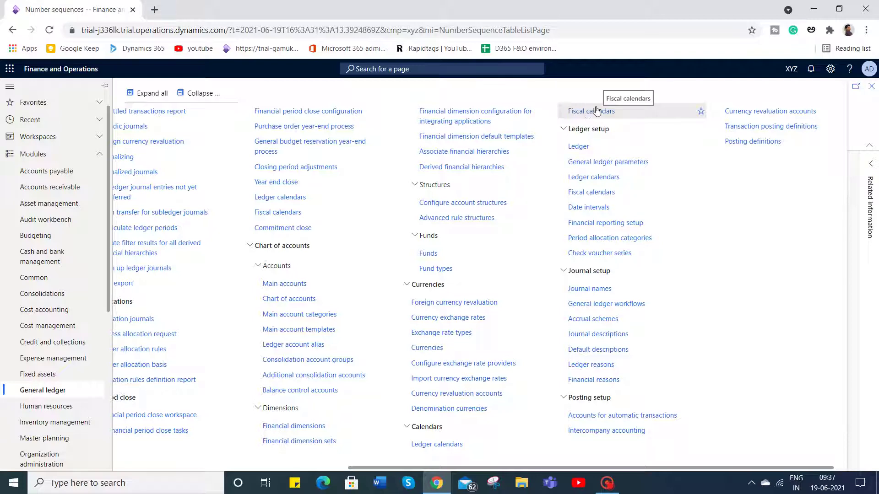
{"action": "scroll", "coordinate": [596, 110], "scroll_direction": "left", "scroll_amount": 3}
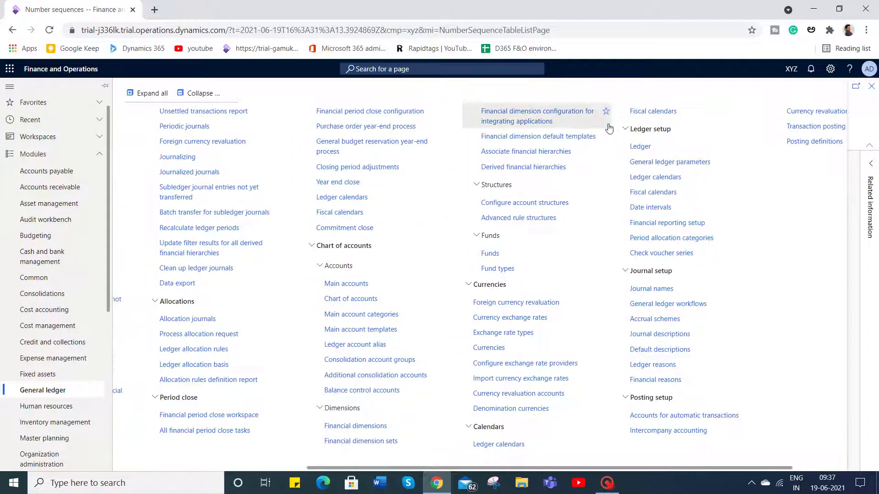
{"action": "scroll", "coordinate": [391, 375], "scroll_direction": "left", "scroll_amount": 2}
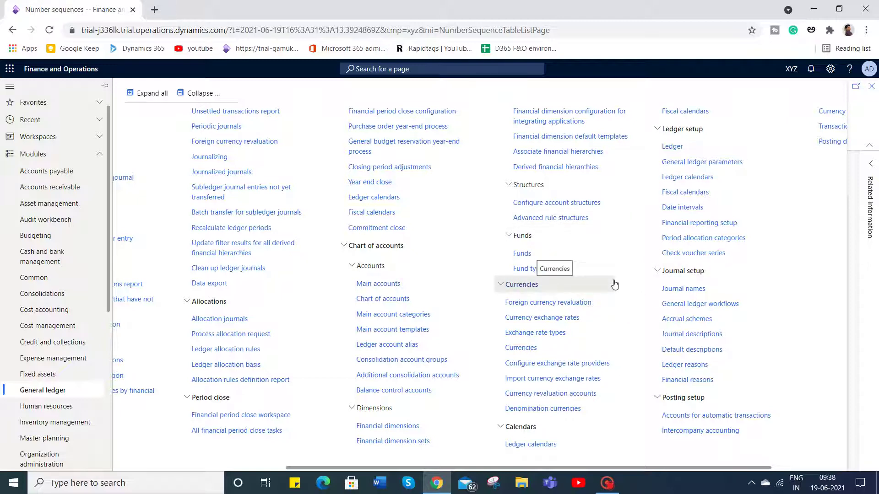
{"action": "scroll", "coordinate": [614, 284], "scroll_direction": "right", "scroll_amount": 1}
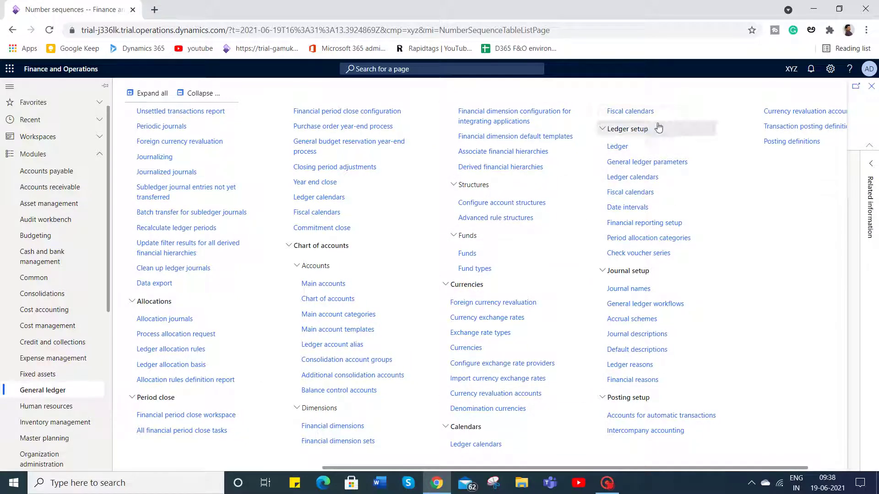
{"action": "left_click", "coordinate": [642, 113]}
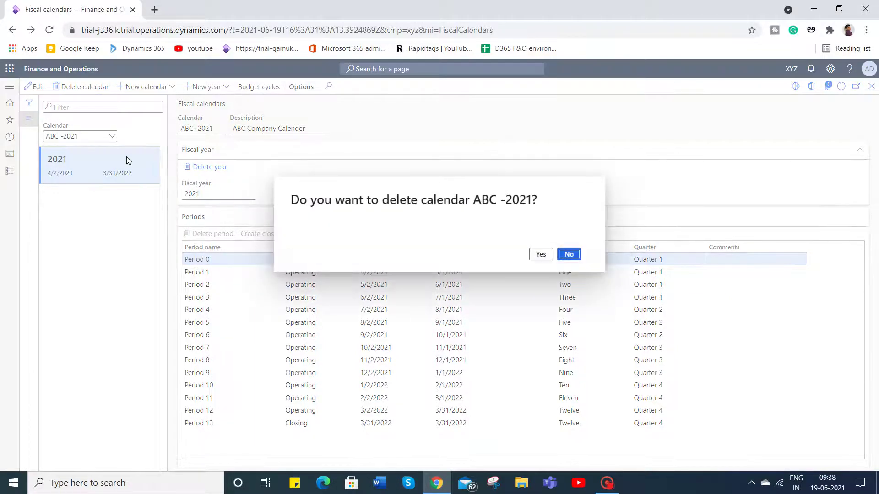
{"action": "left_click", "coordinate": [543, 253]}
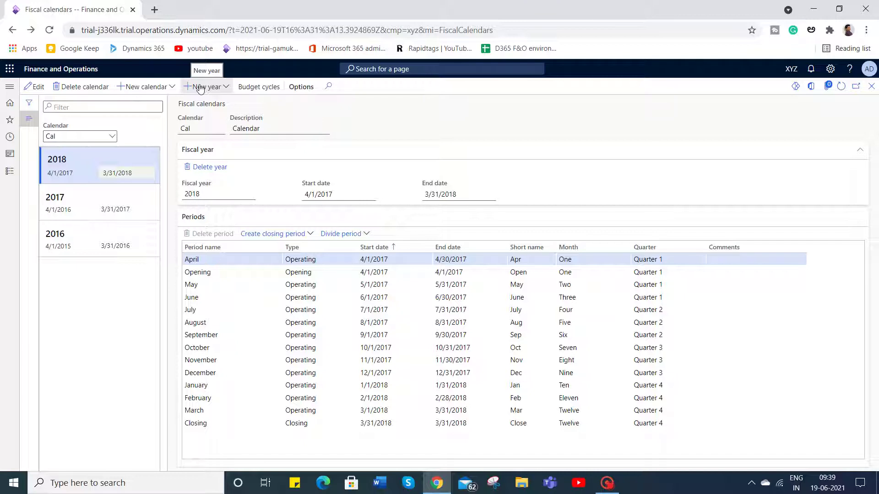
Start a new fiscal calendar and enter "XYZ cmp" as its calendar name.
{"action": "left_click", "coordinate": [145, 87]}
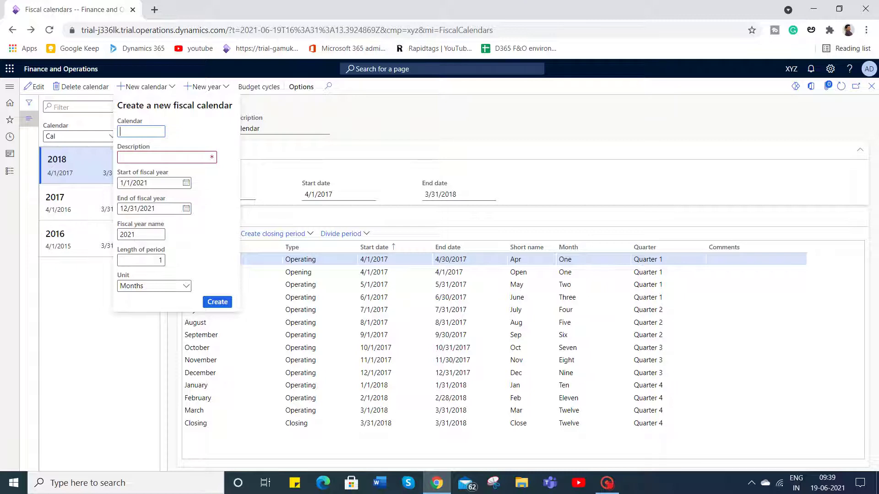
{"action": "type", "text": "Xyz"}
{"action": "key", "text": "BackSpace"}
{"action": "type", "text": "compa"}
{"action": "key", "text": "BackSpace"}
{"action": "key", "text": "BackSpace"}
{"action": "key", "text": "BackSpace"}
{"action": "key", "text": "BackSpace"}
{"action": "type", "text": "mp"}
{"action": "key", "text": "Tab"}
Enter "XYZ company" as the new fiscal calendar's description.
{"action": "type", "text": "XYZ c"}
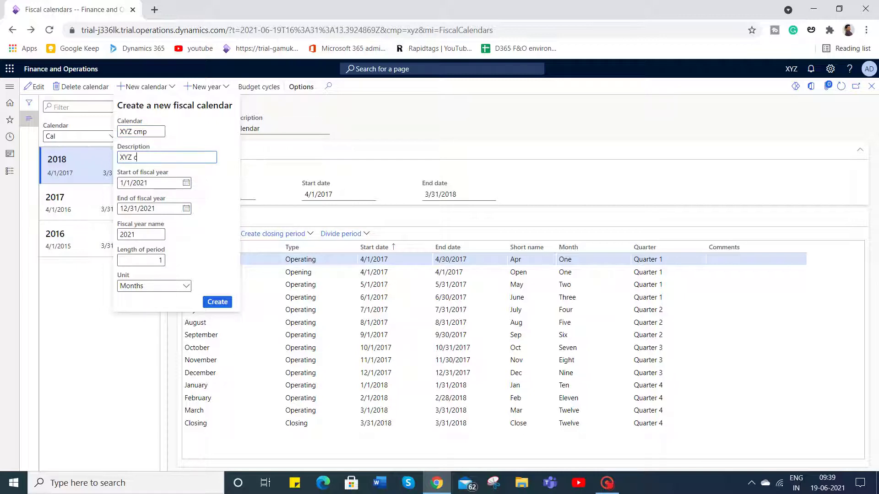
{"action": "type", "text": "om"}
{"action": "type", "text": "pan"}
{"action": "type", "text": "ey"}
{"action": "key", "text": "BackSpace"}
{"action": "key", "text": "BackSpace"}
{"action": "type", "text": "y"}
{"action": "key", "text": "Tab"}
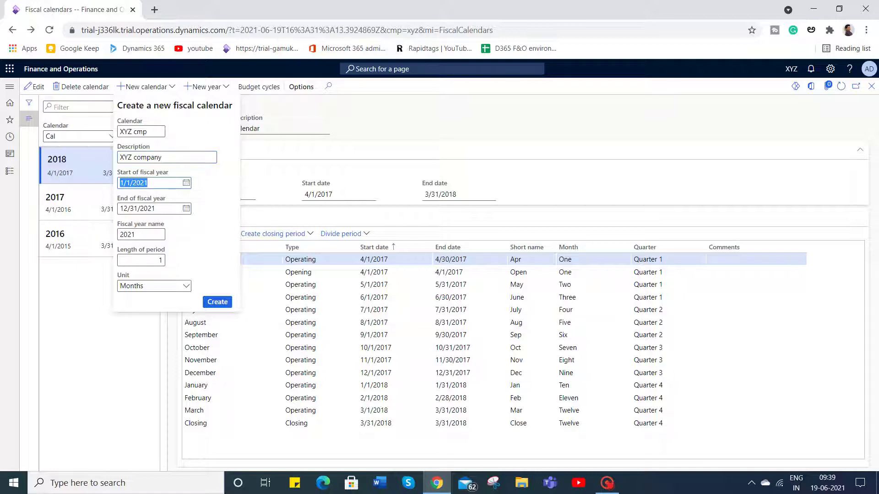
Set the new calendar's start of fiscal year to 4/1/2021.
{"action": "left_click", "coordinate": [187, 183]}
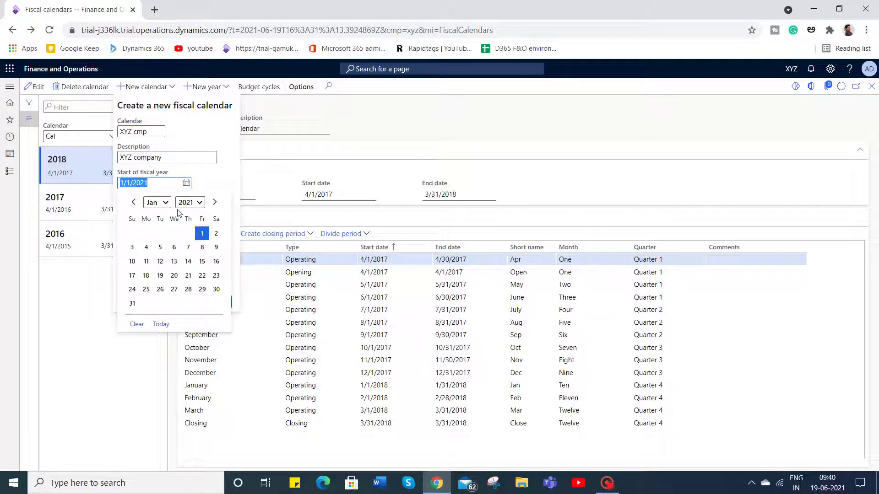
{"action": "left_click", "coordinate": [166, 206]}
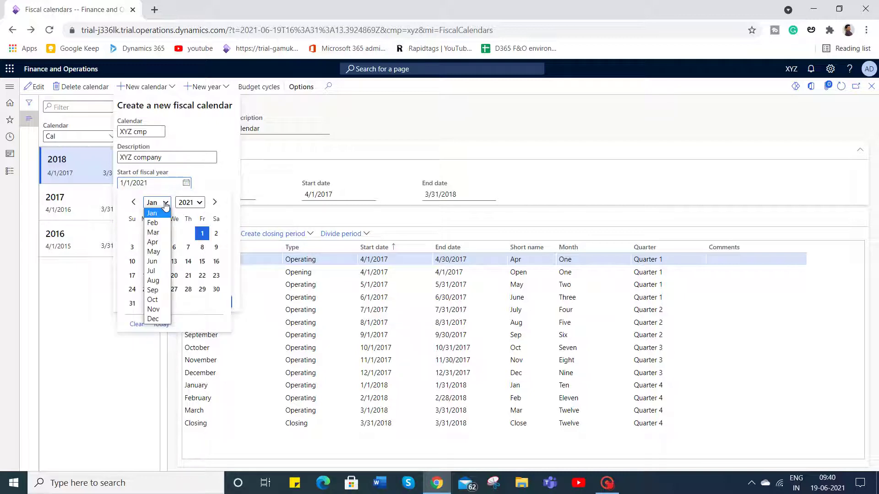
{"action": "left_click", "coordinate": [154, 242]}
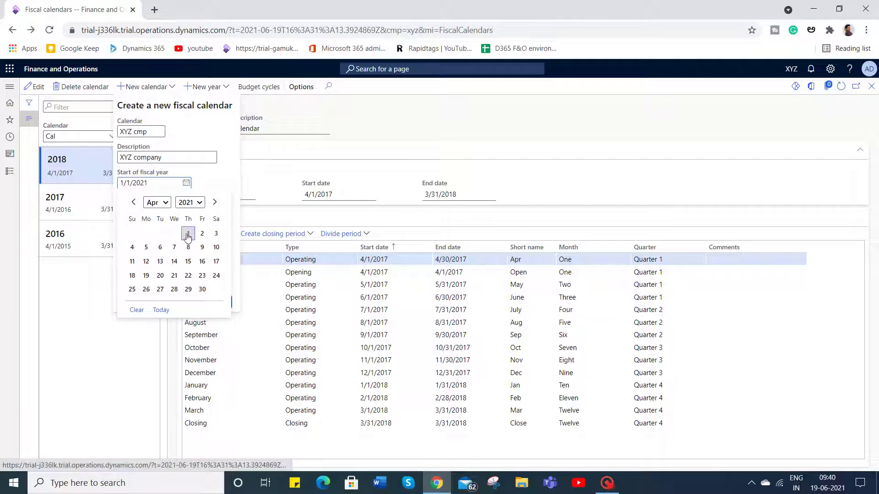
{"action": "left_click", "coordinate": [188, 233]}
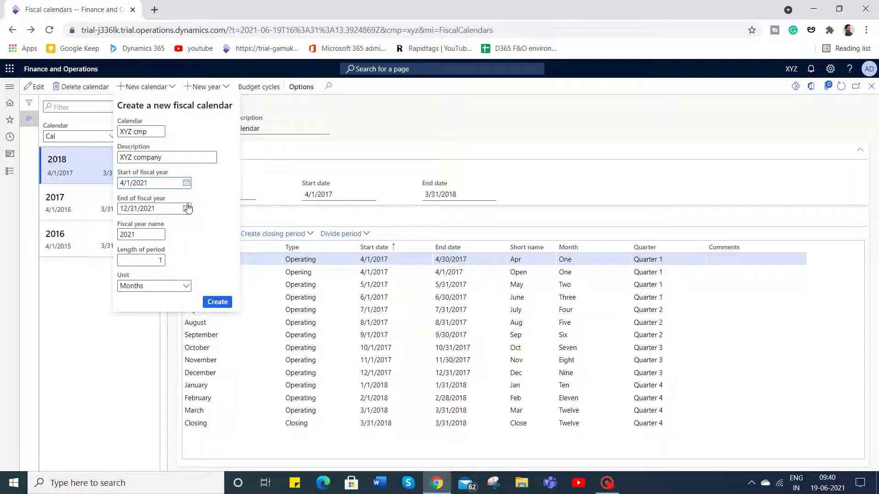
Set the new calendar's end of fiscal year to 3/31/2022.
{"action": "left_click", "coordinate": [186, 209]}
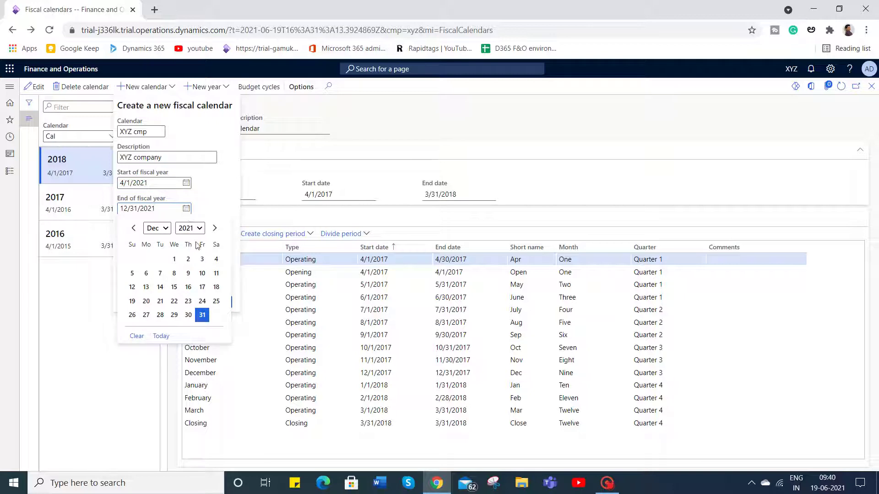
{"action": "left_click", "coordinate": [167, 229]}
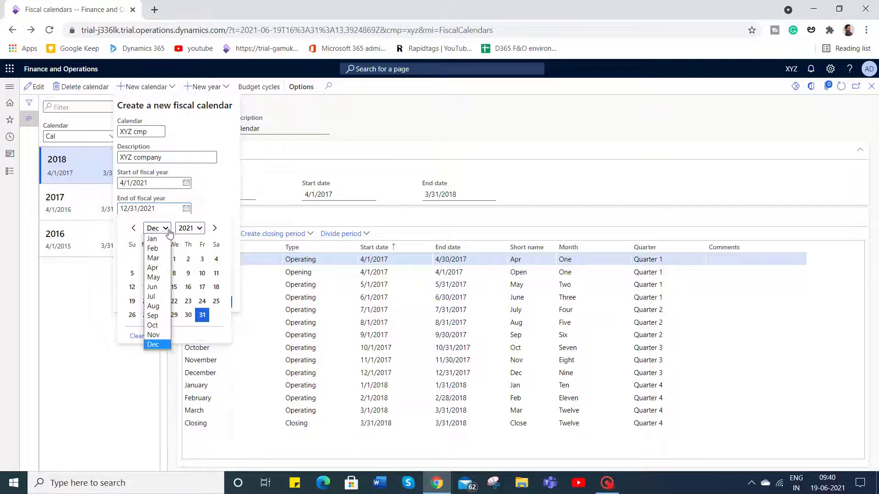
{"action": "left_click", "coordinate": [158, 256]}
{"action": "left_click", "coordinate": [197, 227]}
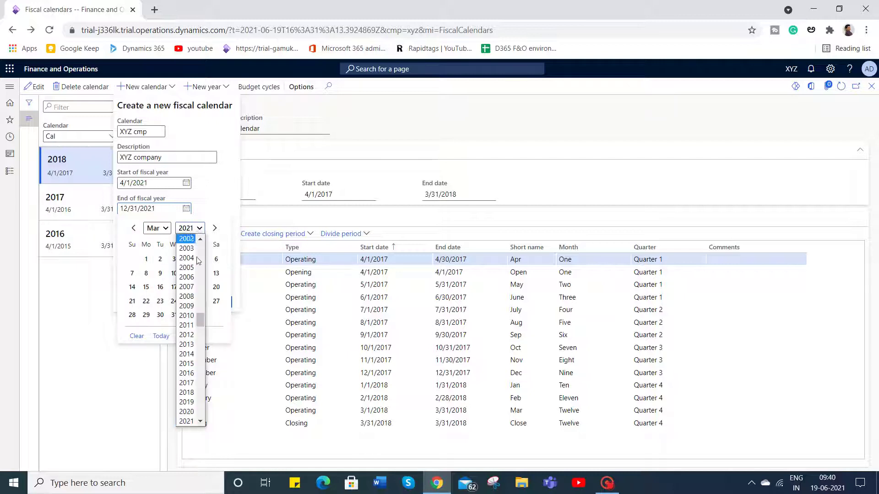
{"action": "left_click", "coordinate": [202, 422]}
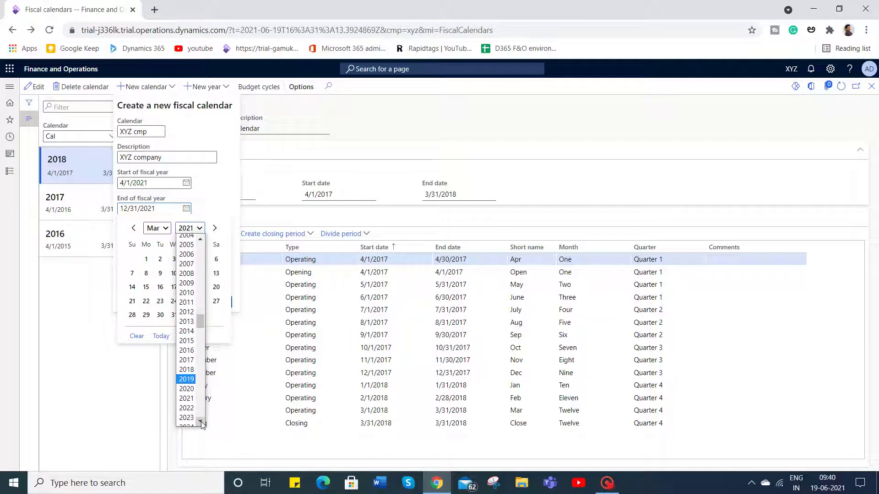
{"action": "left_click", "coordinate": [196, 409]}
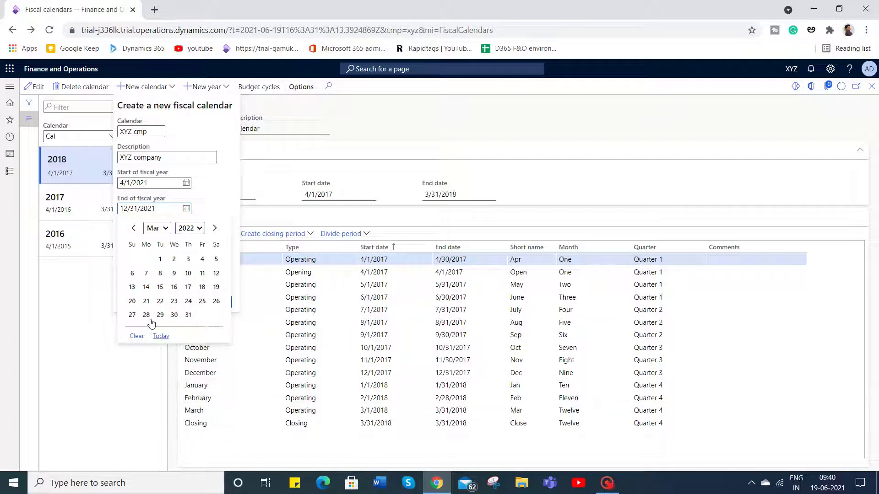
{"action": "left_click", "coordinate": [188, 315]}
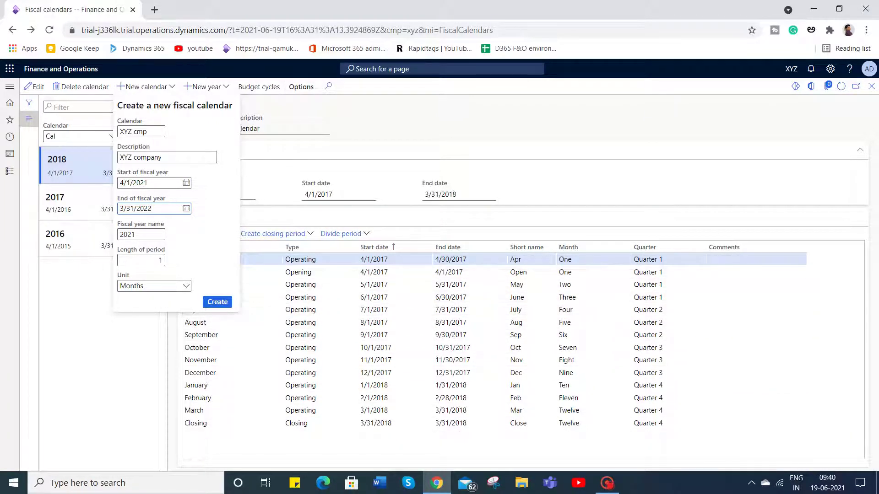
{"action": "left_click", "coordinate": [186, 285]}
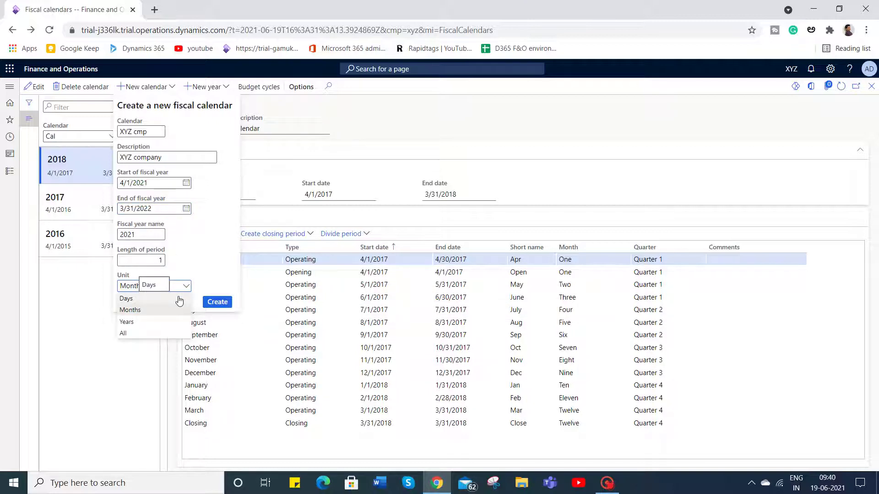
{"action": "left_click", "coordinate": [176, 323]}
{"action": "left_click", "coordinate": [197, 298]}
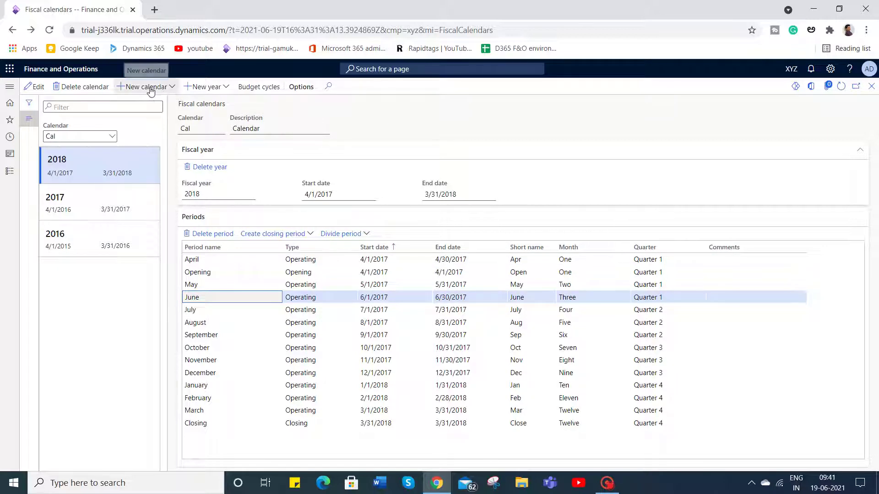
Start a new fiscal calendar named "Xyz" with the description "XYZ Companey".
{"action": "left_click", "coordinate": [153, 87]}
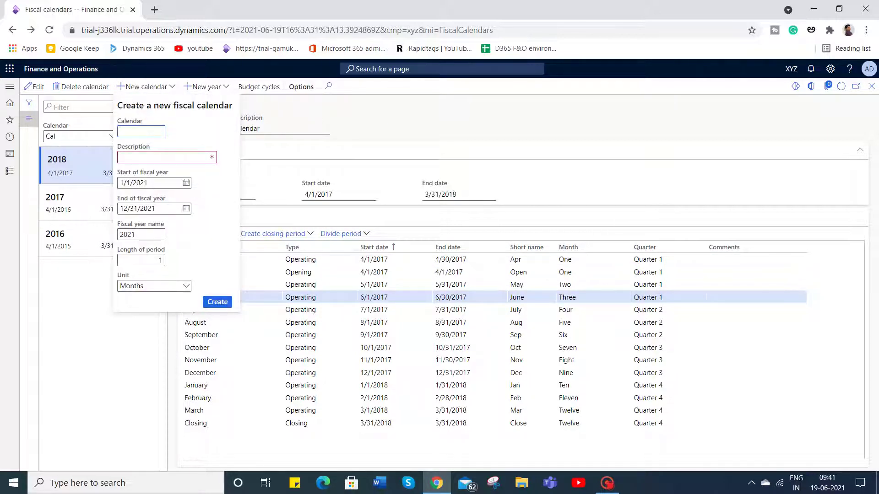
{"action": "type", "text": "X"}
{"action": "left_click", "coordinate": [166, 157]}
{"action": "type", "text": "XYZ Co"}
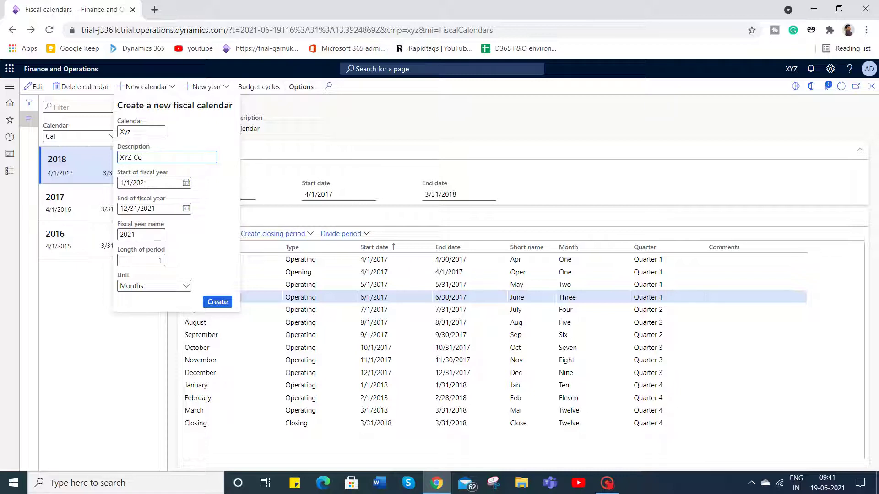
{"action": "type", "text": "mpaney"}
{"action": "key", "text": "Tab"}
Set the Xyz calendar's start of fiscal year to 4/1/2021.
{"action": "left_click", "coordinate": [186, 183]}
{"action": "left_click", "coordinate": [164, 203]}
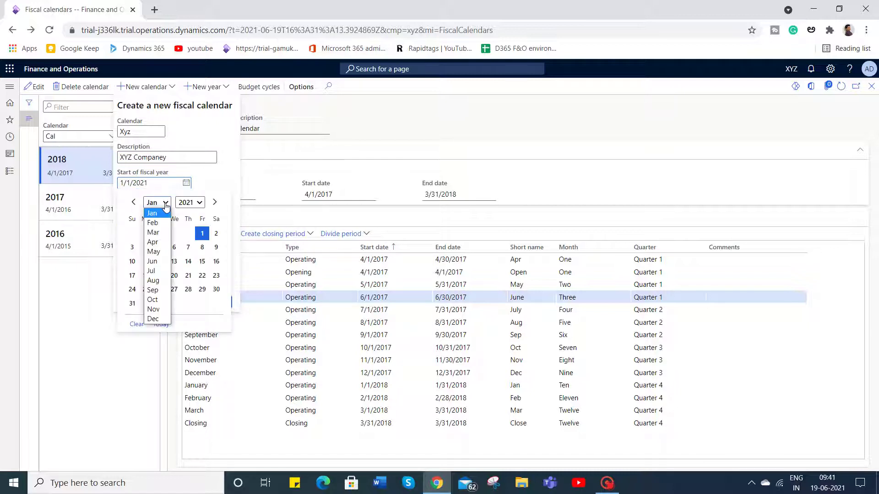
{"action": "left_click", "coordinate": [160, 242]}
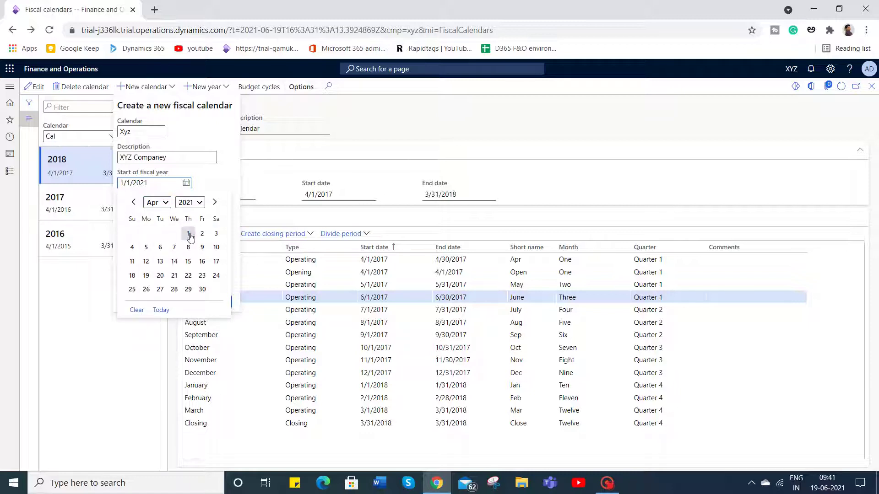
{"action": "left_click", "coordinate": [189, 235]}
Set the Xyz calendar's end of fiscal year to 3/31/2022.
{"action": "left_click", "coordinate": [186, 210]}
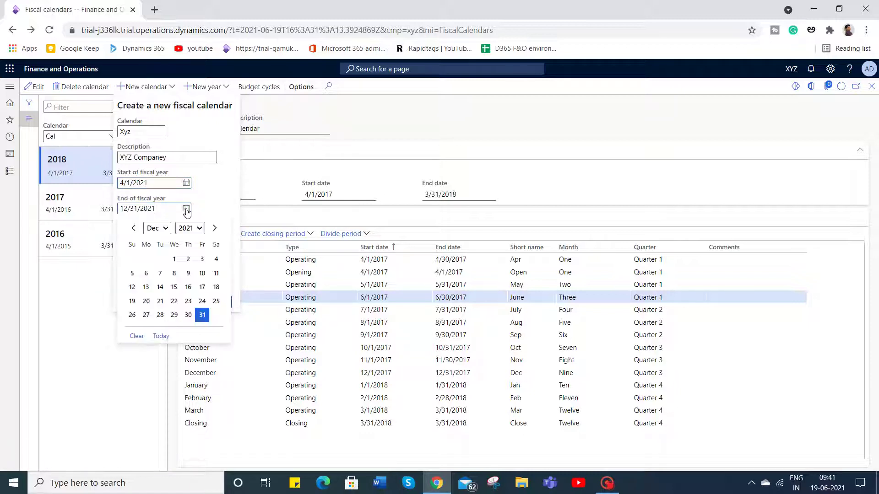
{"action": "left_click", "coordinate": [198, 228]}
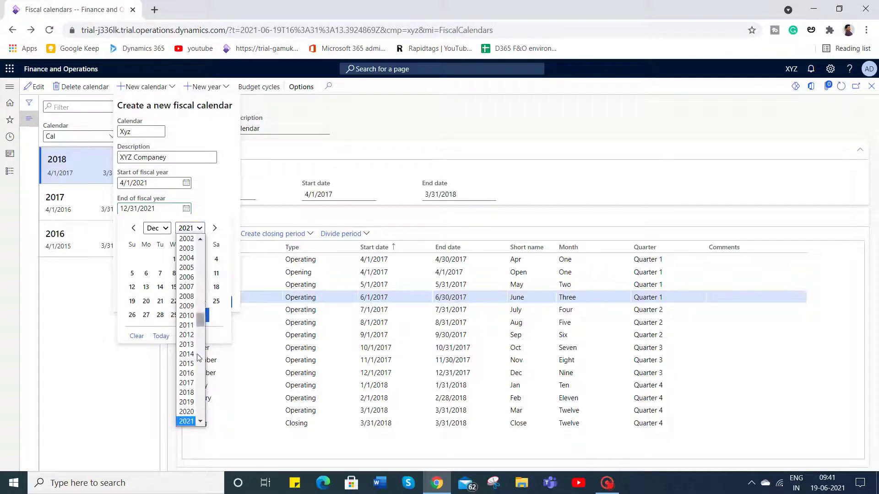
{"action": "left_click", "coordinate": [186, 421]}
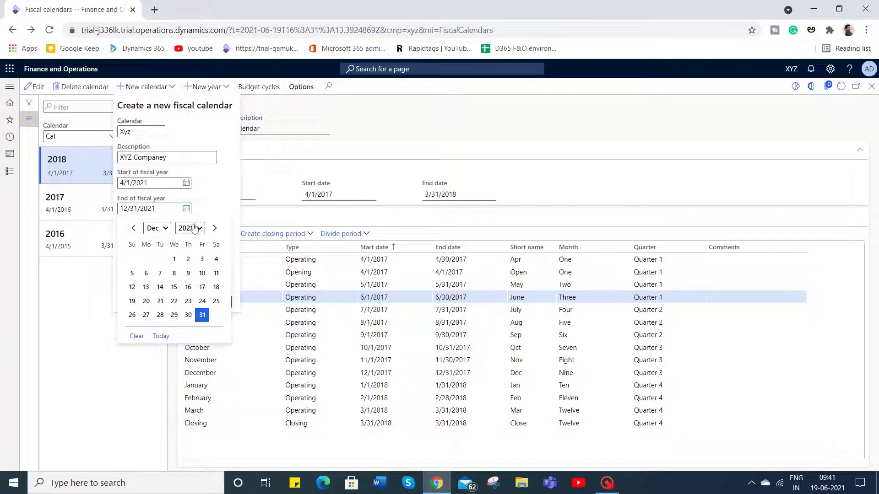
{"action": "left_click", "coordinate": [157, 228]}
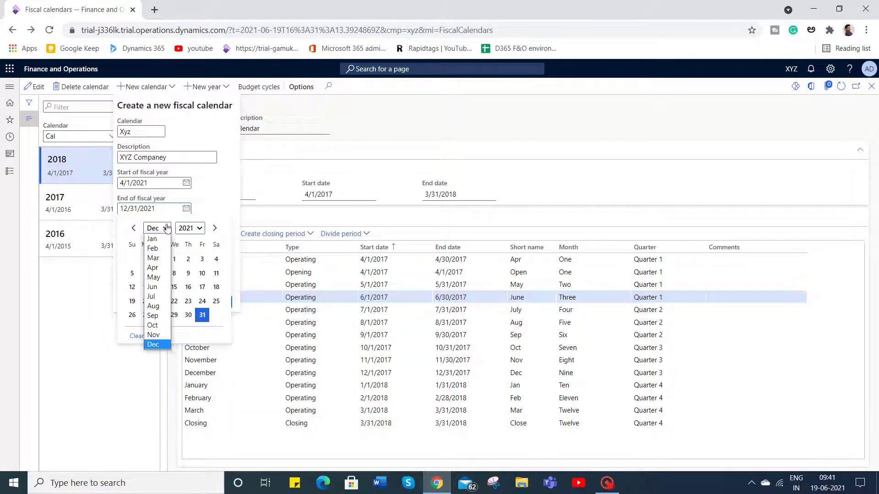
{"action": "left_click", "coordinate": [153, 258]}
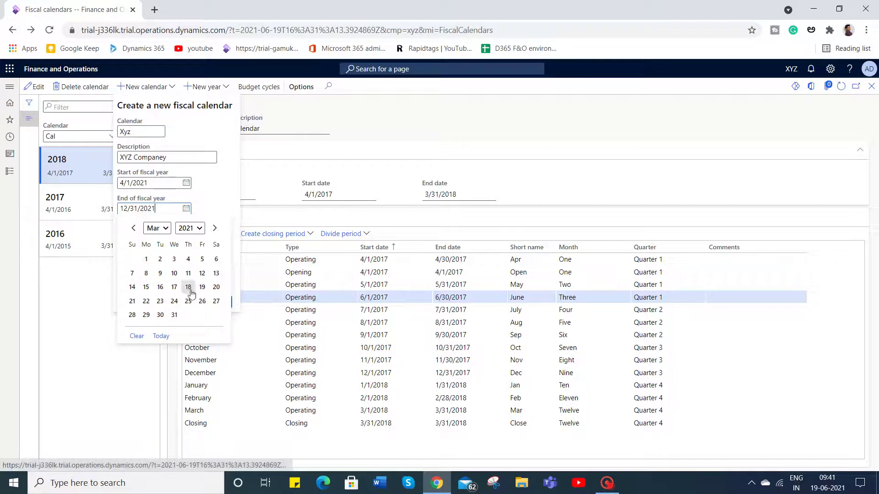
{"action": "left_click", "coordinate": [200, 234]}
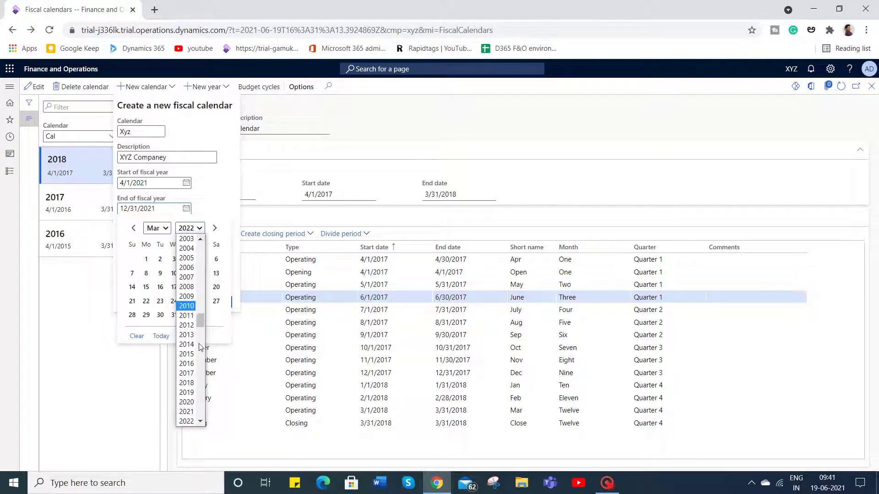
{"action": "left_click", "coordinate": [187, 421]}
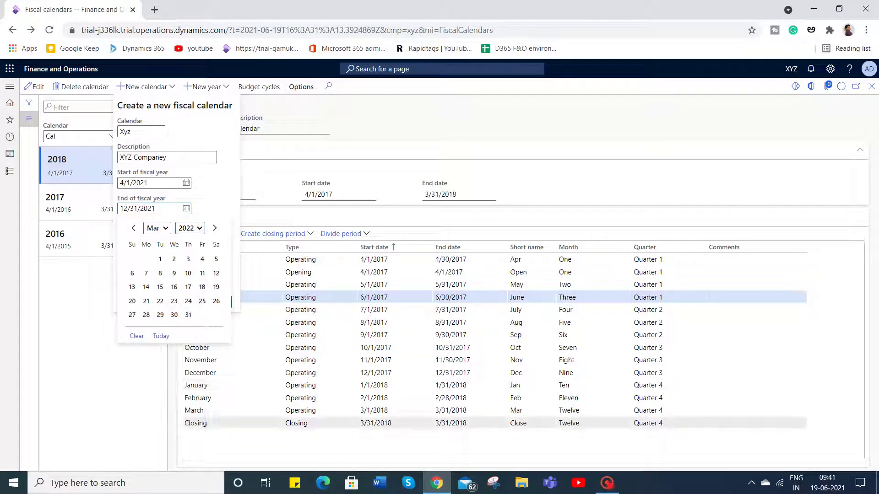
{"action": "left_click", "coordinate": [188, 315]}
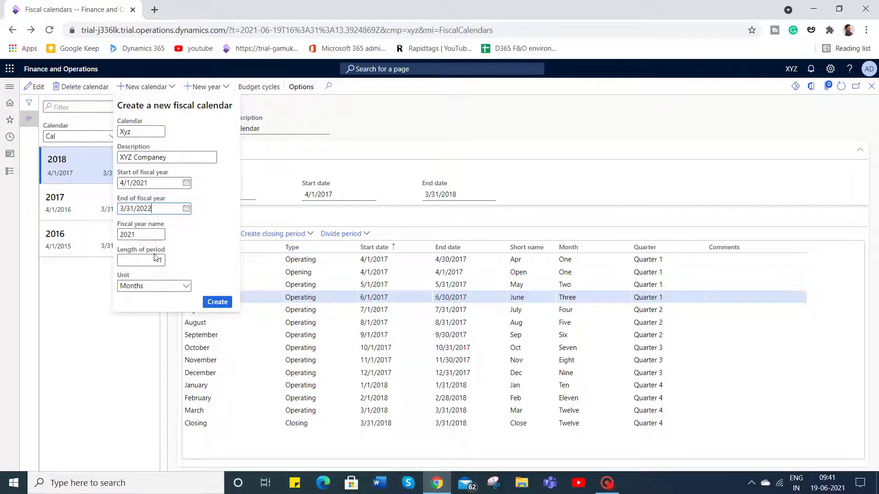
Set the period unit to Years and create the Xyz fiscal calendar.
{"action": "left_click", "coordinate": [160, 285]}
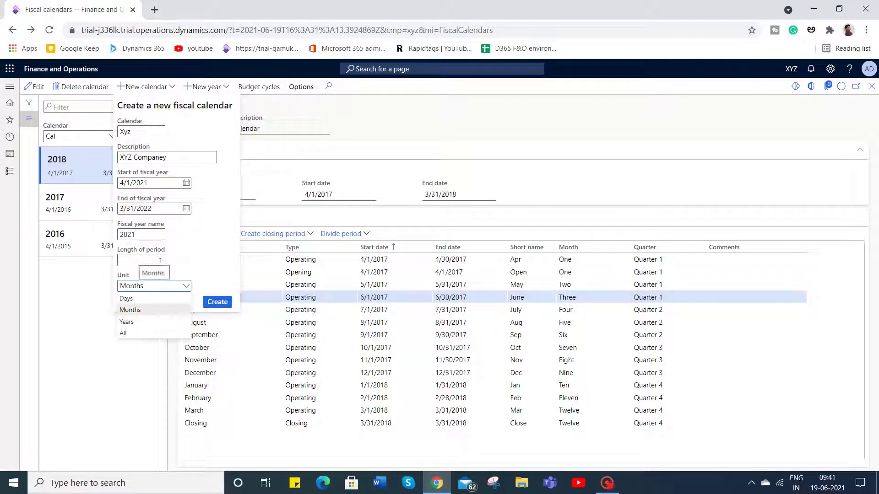
{"action": "left_click", "coordinate": [165, 327]}
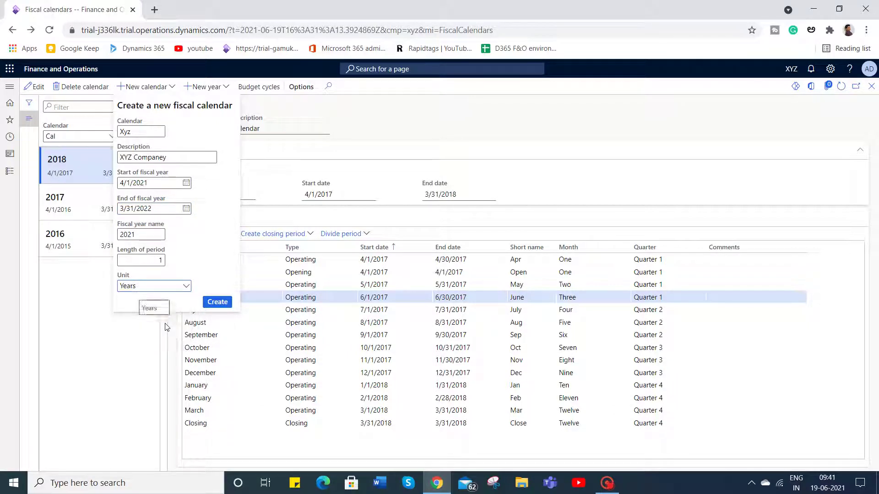
{"action": "left_click", "coordinate": [213, 302]}
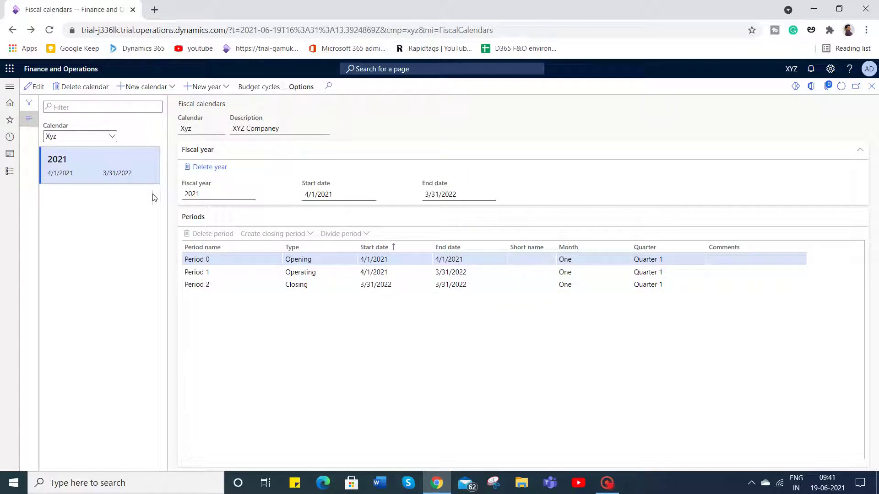
Delete fiscal year 2021 from the Xyz calendar and confirm the deletion.
{"action": "key", "text": "F2"}
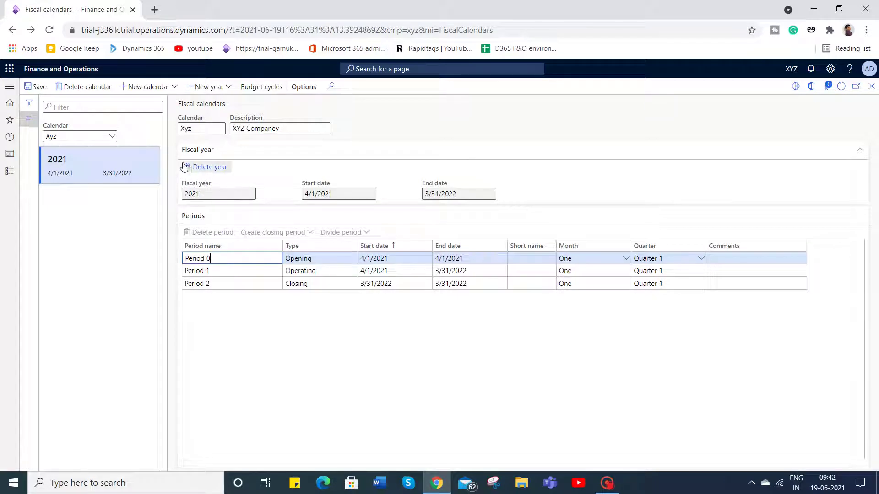
{"action": "key", "text": "shift+Tab"}
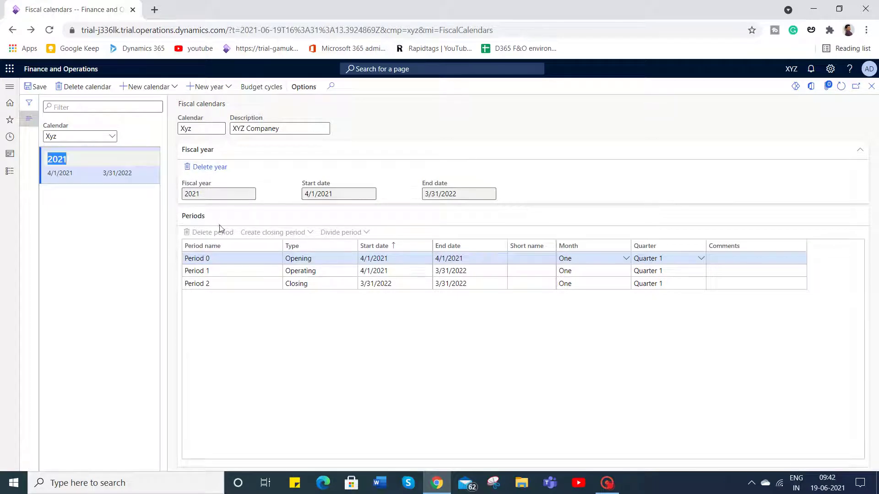
{"action": "left_click", "coordinate": [280, 189]}
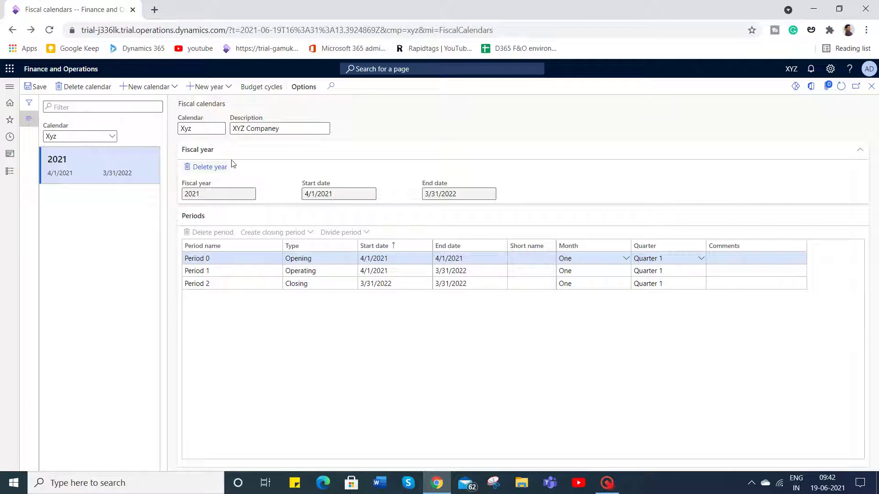
{"action": "left_click", "coordinate": [221, 168]}
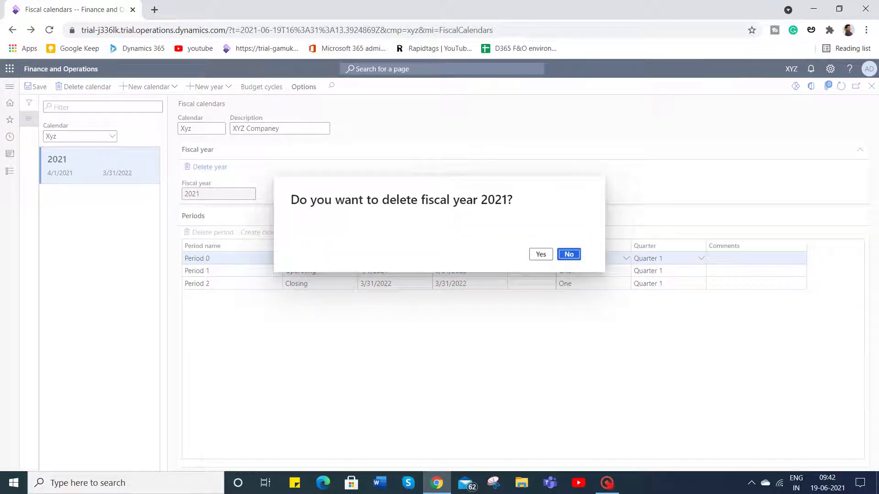
{"action": "left_click", "coordinate": [540, 254]}
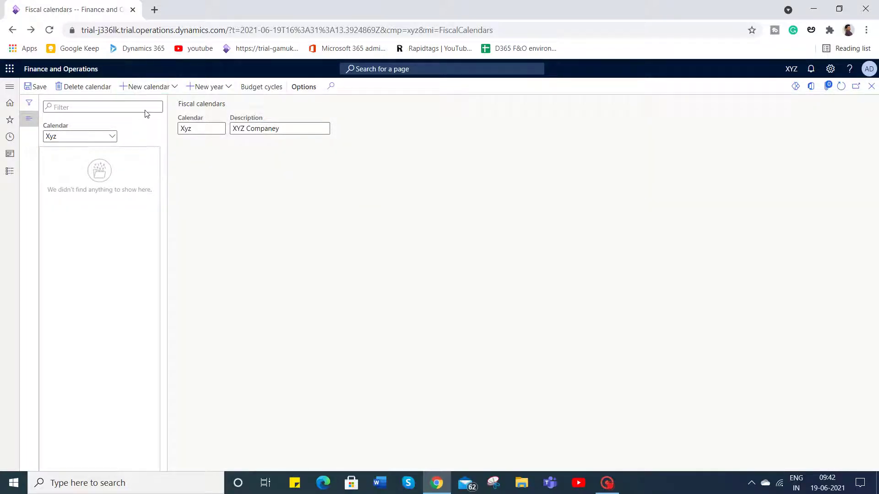
Start another fiscal calendar named "XYZ cmp" with the description "XYZ company".
{"action": "left_click", "coordinate": [140, 86]}
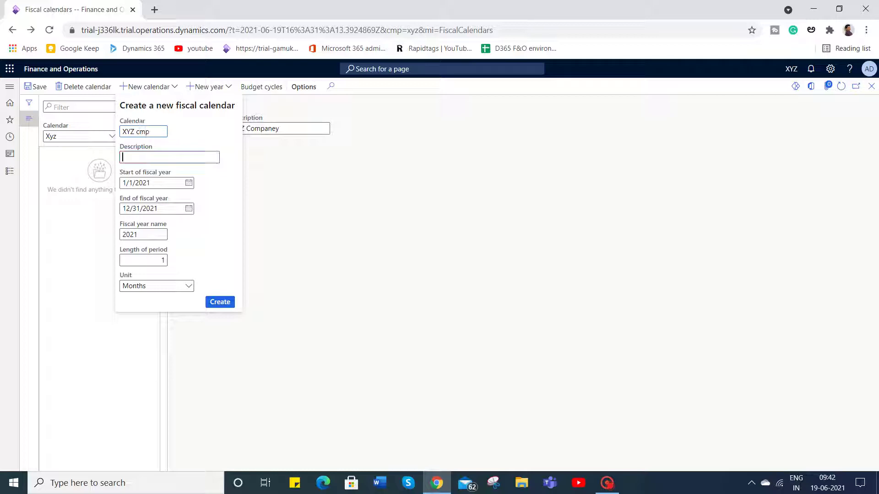
{"action": "key", "text": "Tab"}
{"action": "type", "text": "X"}
{"action": "key", "text": "BackSpace"}
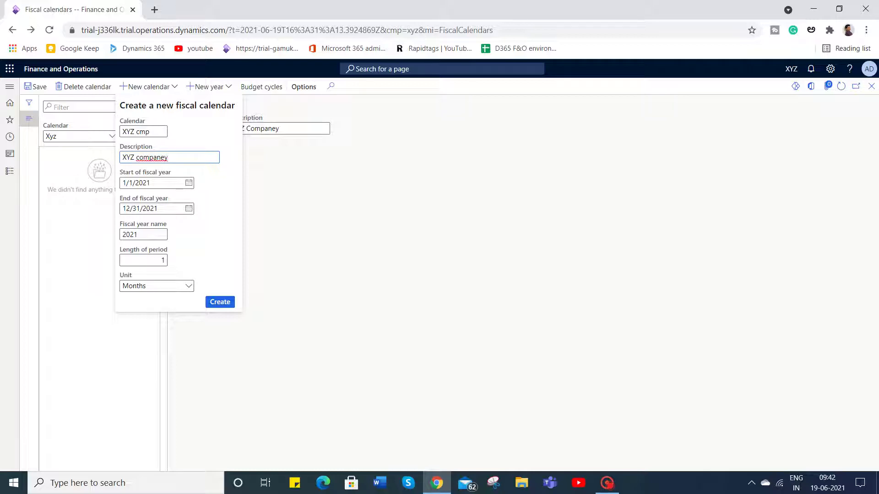
{"action": "key", "text": "Left"}
{"action": "key", "text": "BackSpace"}
Set the XYZ cmp calendar's start of fiscal year to 4/1/2021.
{"action": "left_click", "coordinate": [189, 183]}
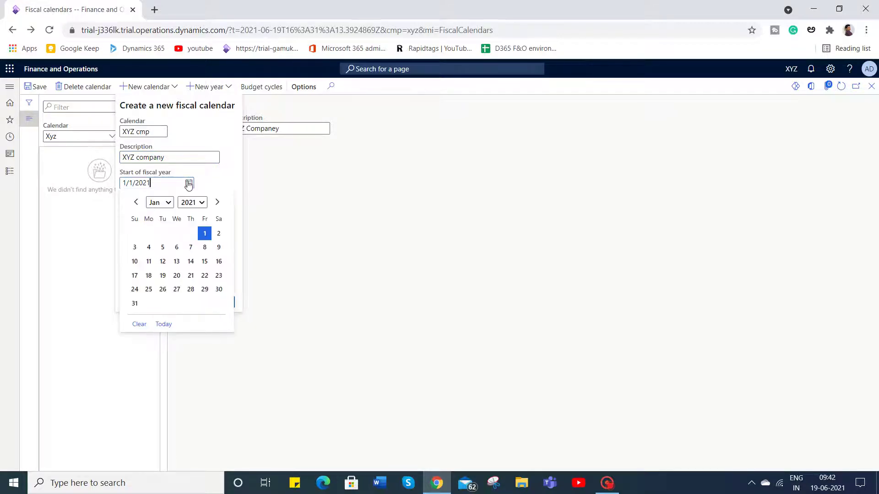
{"action": "left_click", "coordinate": [169, 203]}
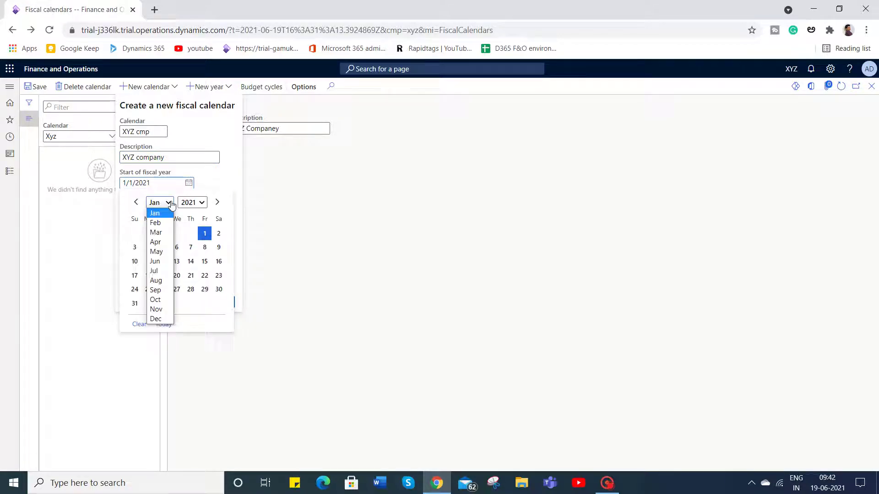
{"action": "left_click", "coordinate": [167, 243]}
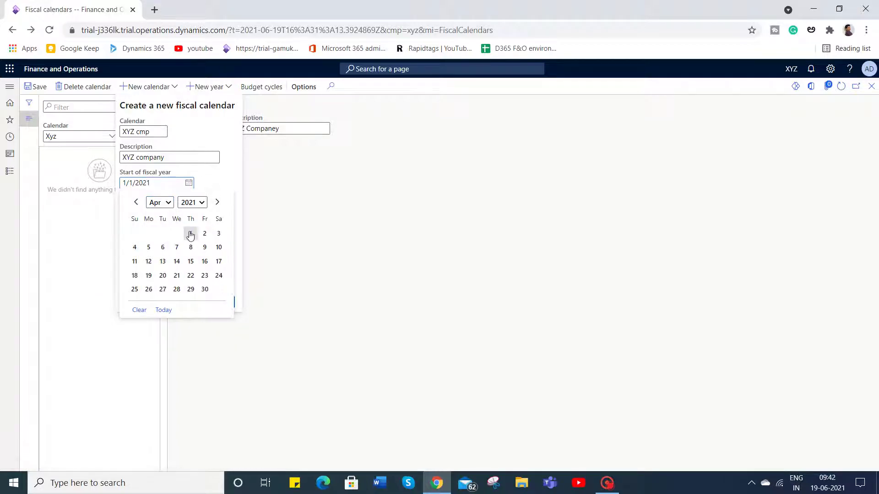
{"action": "left_click", "coordinate": [190, 235]}
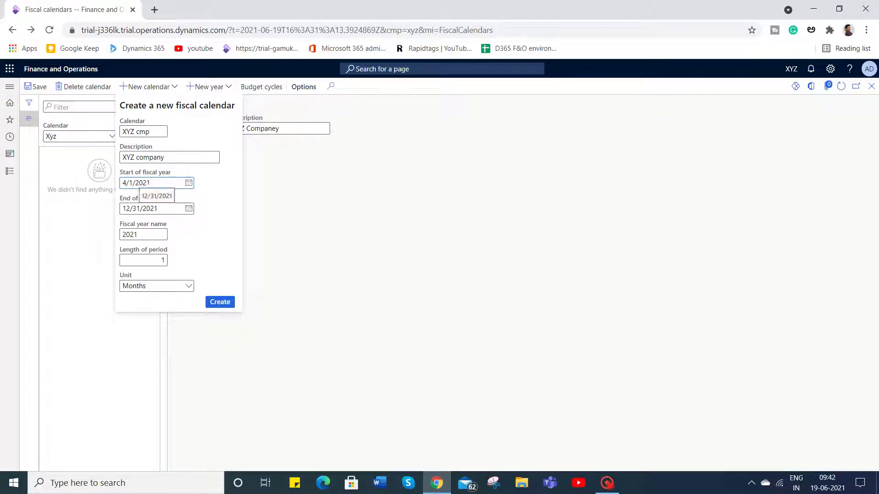
Set the end of fiscal year to 3/31/2022 and create the XYZ cmp calendar with one-month periods.
{"action": "left_click", "coordinate": [180, 208]}
{"action": "key", "text": "BackSpace"}
{"action": "key", "text": "BackSpace"}
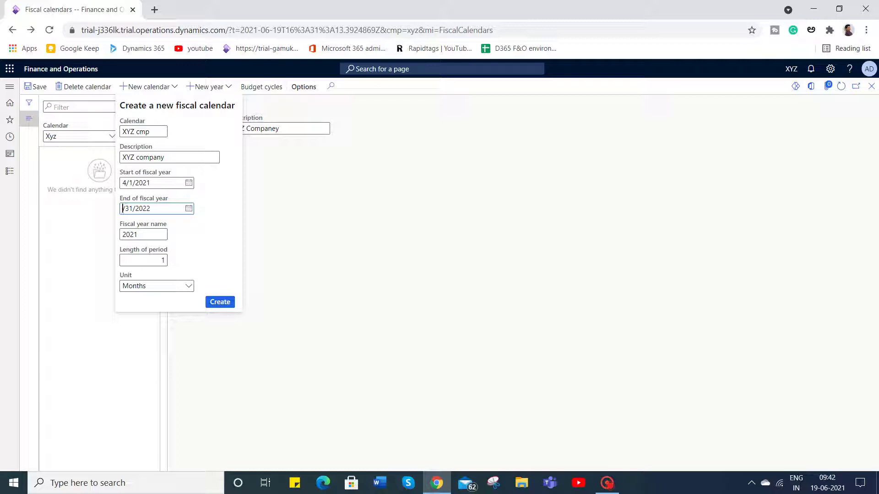
{"action": "type", "text": "3"}
{"action": "left_click_drag", "start_coordinate": [194, 238], "coordinate": [222, 304]}
{"action": "left_click", "coordinate": [220, 302]}
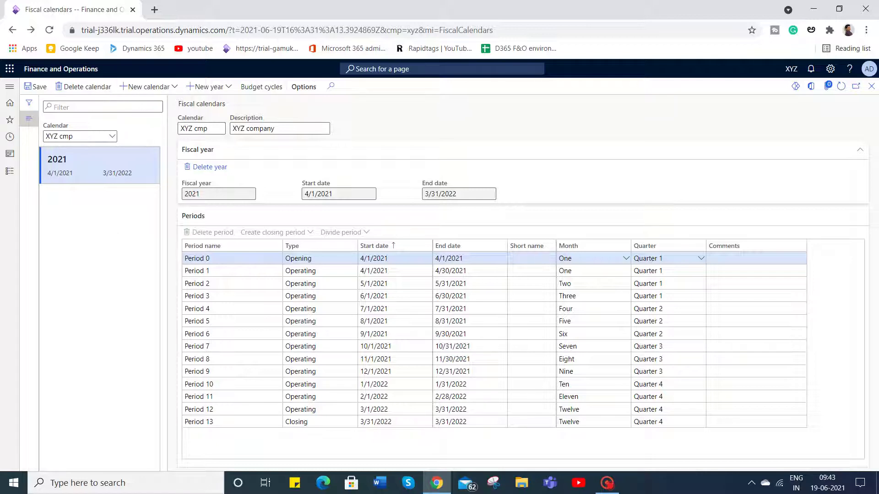
Add a fiscal year named 2022 to the XYZ cmp calendar, copied from the last fiscal year, and compare its periods with 2021.
{"action": "left_click", "coordinate": [196, 90]}
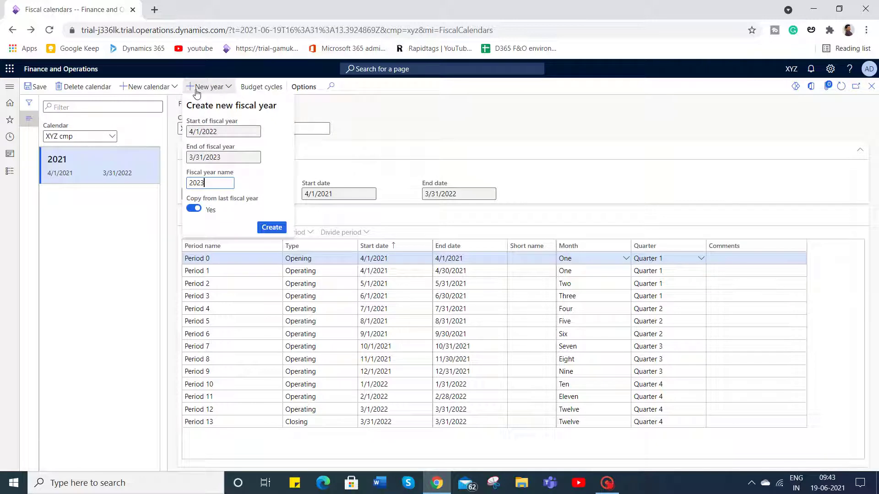
{"action": "left_click", "coordinate": [217, 184]}
{"action": "key", "text": "BackSpace"}
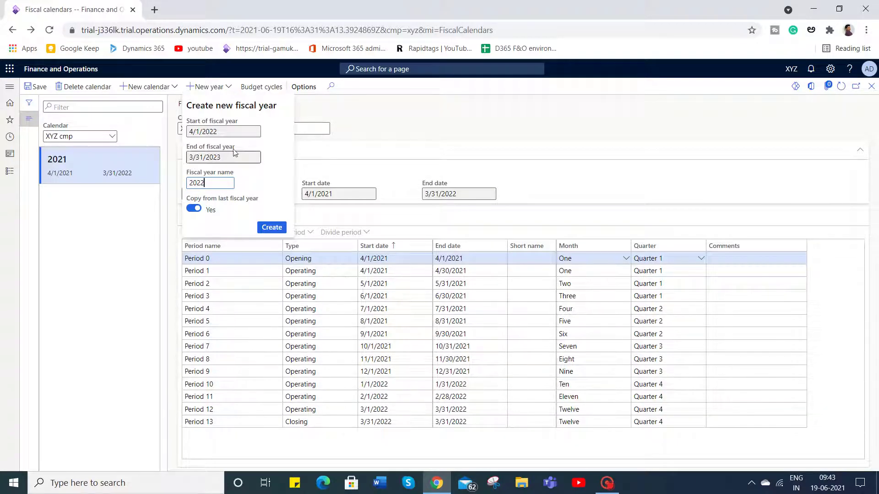
{"action": "left_click", "coordinate": [269, 229]}
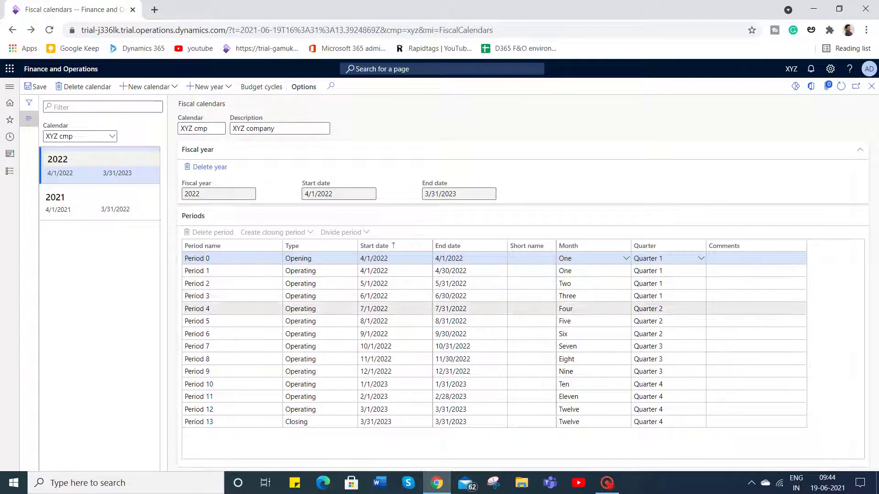
{"action": "left_click", "coordinate": [123, 190]}
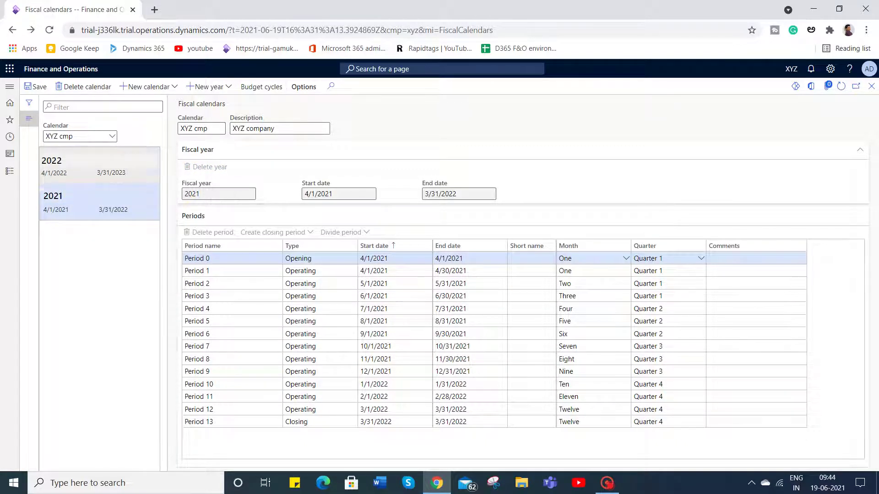
{"action": "left_click", "coordinate": [100, 165]}
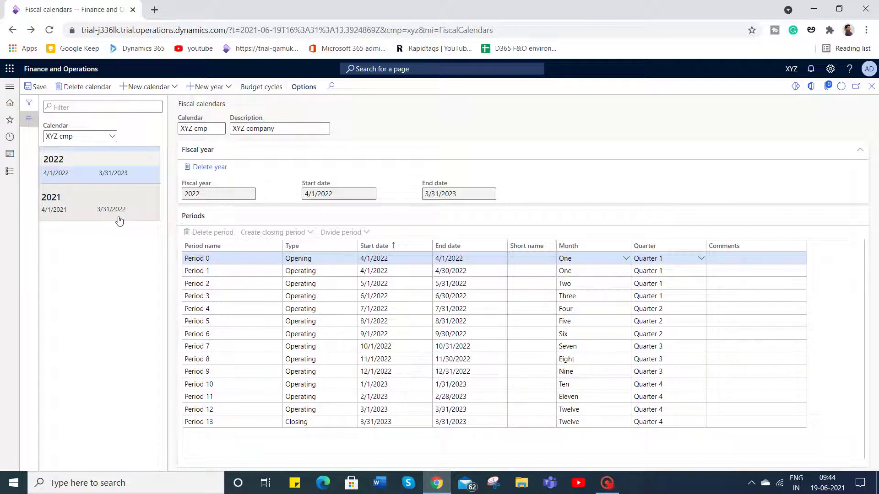
Open the Currencies page of the General ledger module.
{"action": "left_click", "coordinate": [9, 176]}
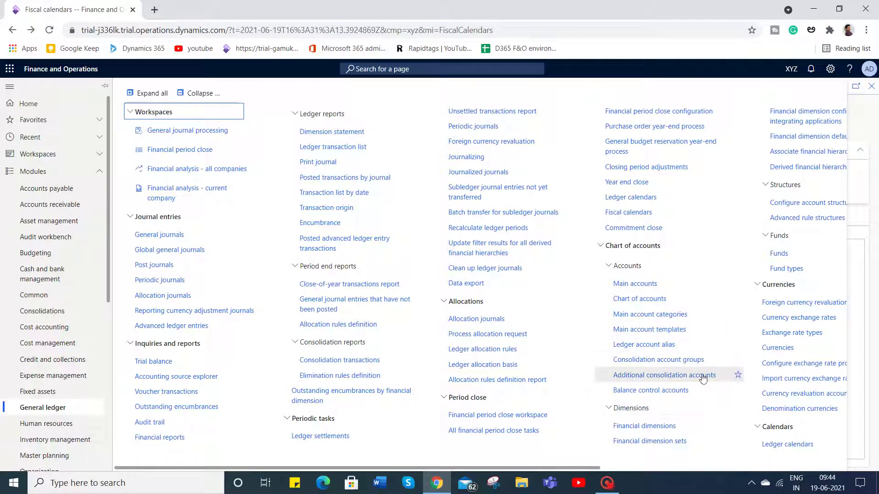
{"action": "scroll", "coordinate": [703, 376], "scroll_direction": "right", "scroll_amount": 1}
{"action": "scroll", "coordinate": [703, 378], "scroll_direction": "right", "scroll_amount": 1}
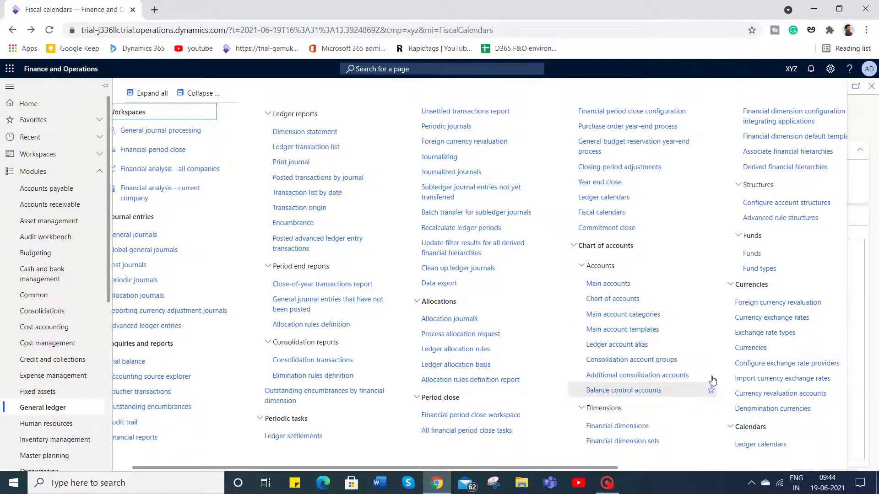
{"action": "left_click", "coordinate": [744, 349]}
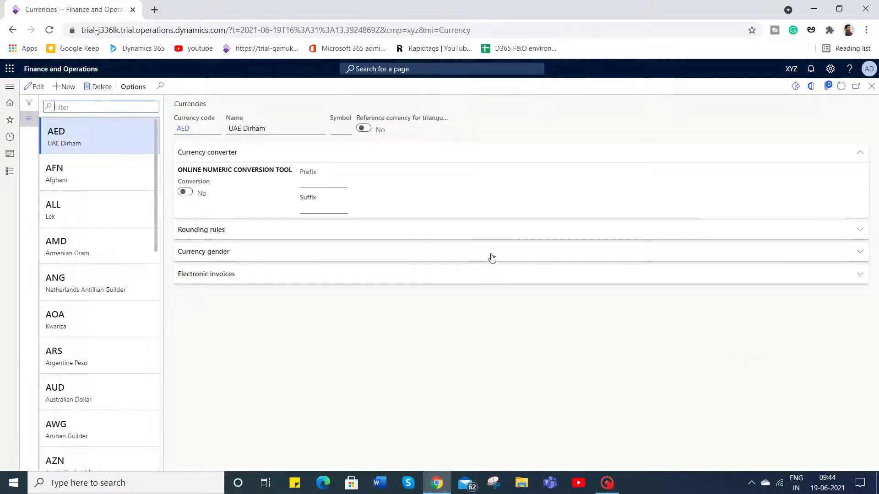
Browse the list of currencies and look up the currency codes INR and USD.
{"action": "scroll", "coordinate": [101, 355], "scroll_direction": "down", "scroll_amount": 1}
{"action": "scroll", "coordinate": [101, 354], "scroll_direction": "down", "scroll_amount": 10}
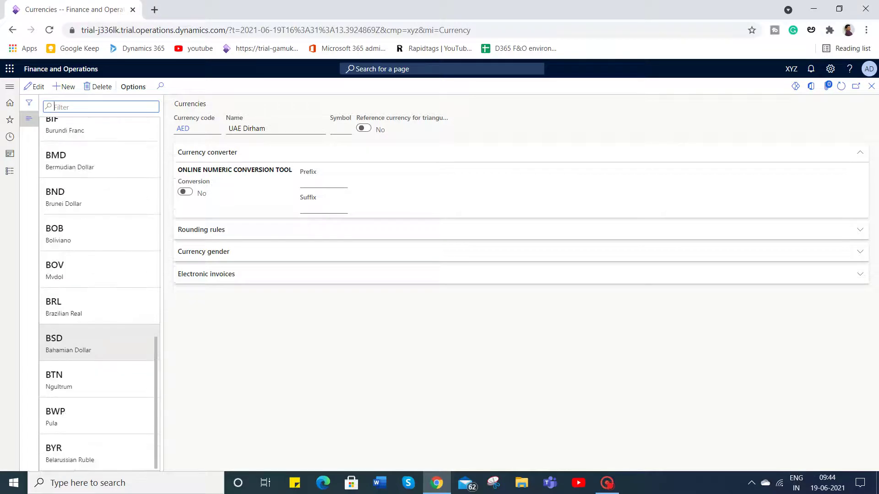
{"action": "scroll", "coordinate": [100, 354], "scroll_direction": "up", "scroll_amount": 8}
{"action": "scroll", "coordinate": [100, 355], "scroll_direction": "up", "scroll_amount": 4}
{"action": "scroll", "coordinate": [101, 354], "scroll_direction": "down", "scroll_amount": 15}
{"action": "scroll", "coordinate": [101, 348], "scroll_direction": "down", "scroll_amount": 20}
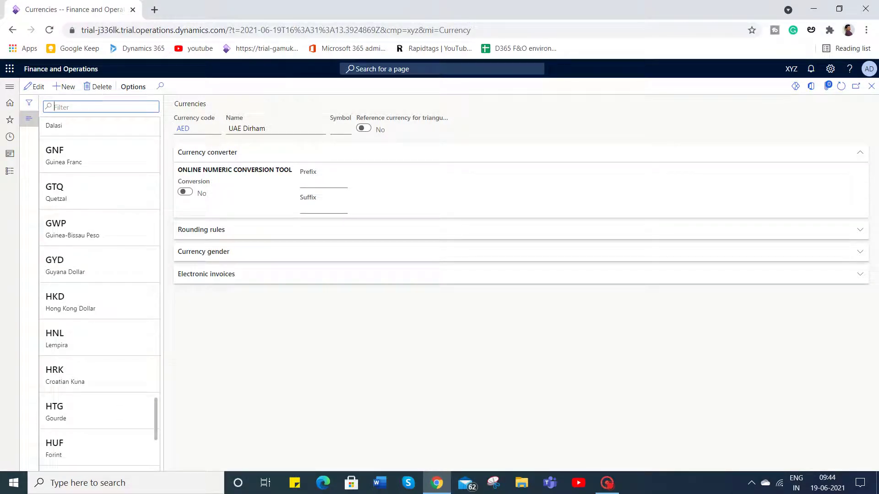
{"action": "type", "text": "inr"}
{"action": "key", "text": "Return"}
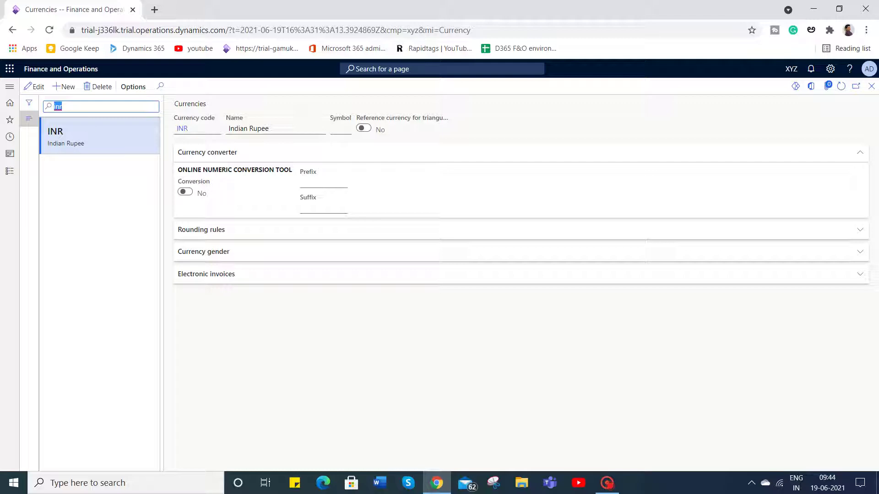
{"action": "key", "text": "BackSpace"}
{"action": "type", "text": "usd"}
{"action": "key", "text": "Return"}
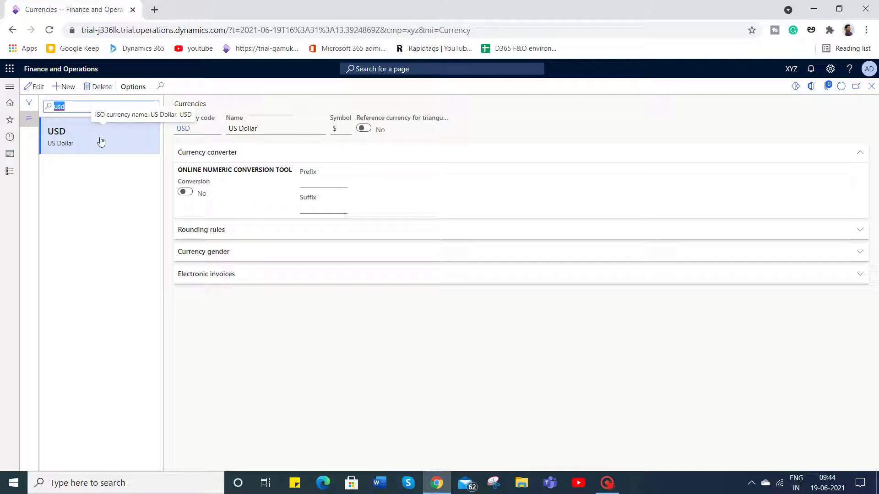
Filter the currencies by code INR and try to delete the Indian Rupee record.
{"action": "key", "text": "BackSpace"}
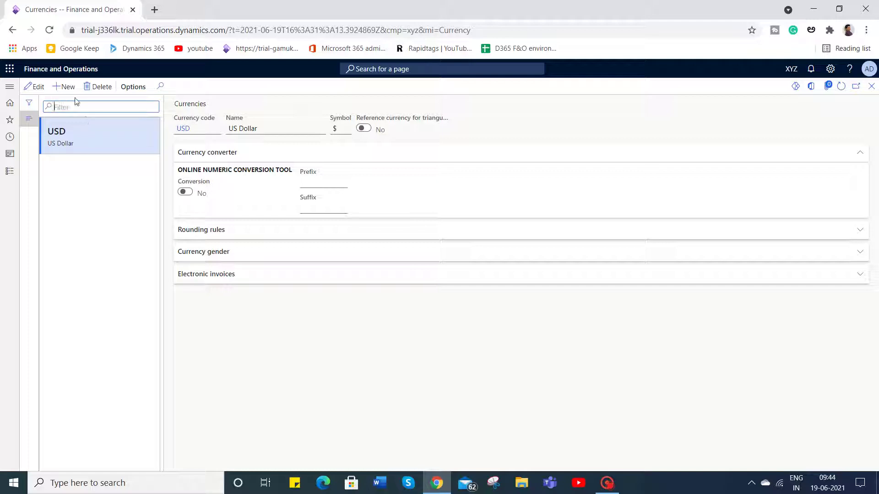
{"action": "type", "text": "inr"}
{"action": "left_click", "coordinate": [85, 141]}
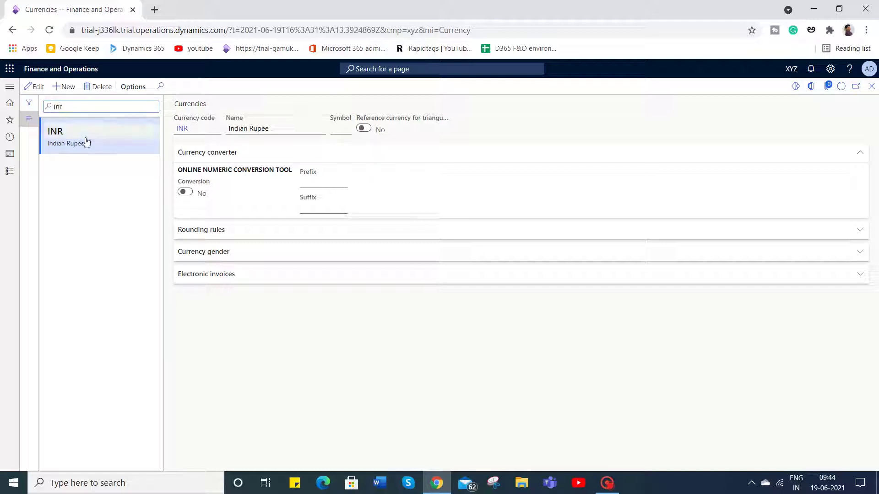
{"action": "left_click", "coordinate": [101, 88]}
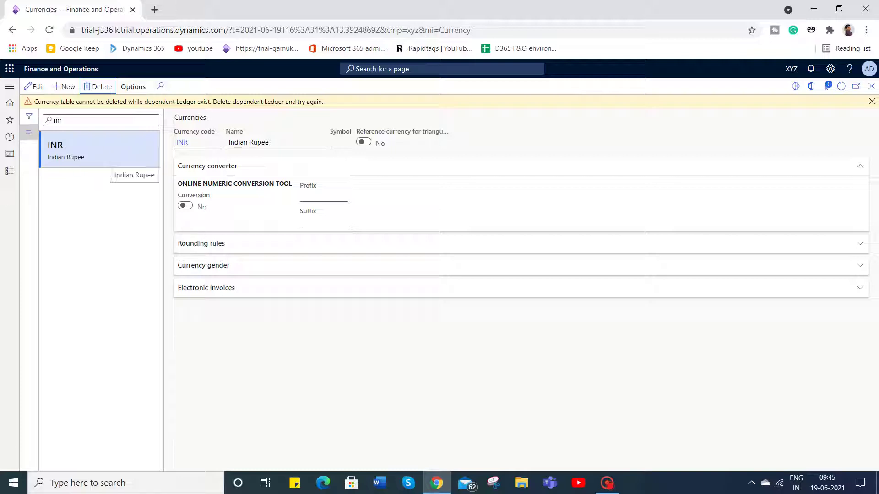
Filter the currencies by code JMD and delete the Jamaican Dollar record.
{"action": "left_click", "coordinate": [61, 120]}
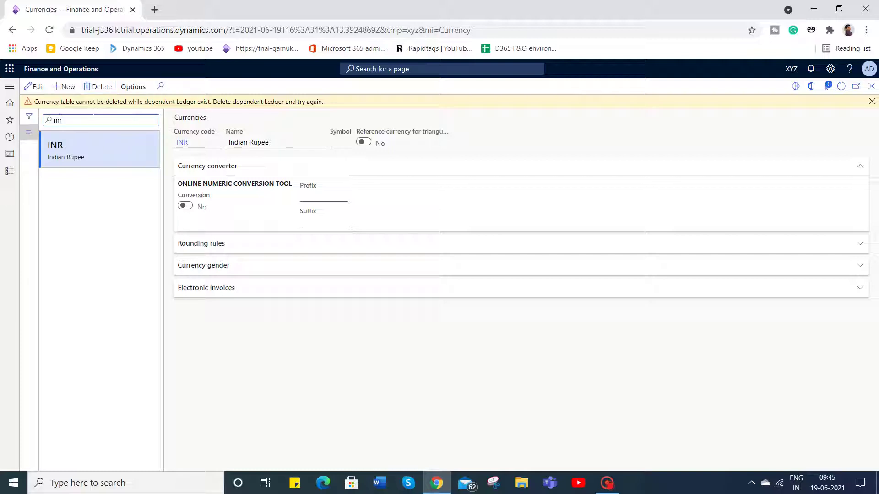
{"action": "key", "text": "ctrl+a"}
{"action": "type", "text": "jm"}
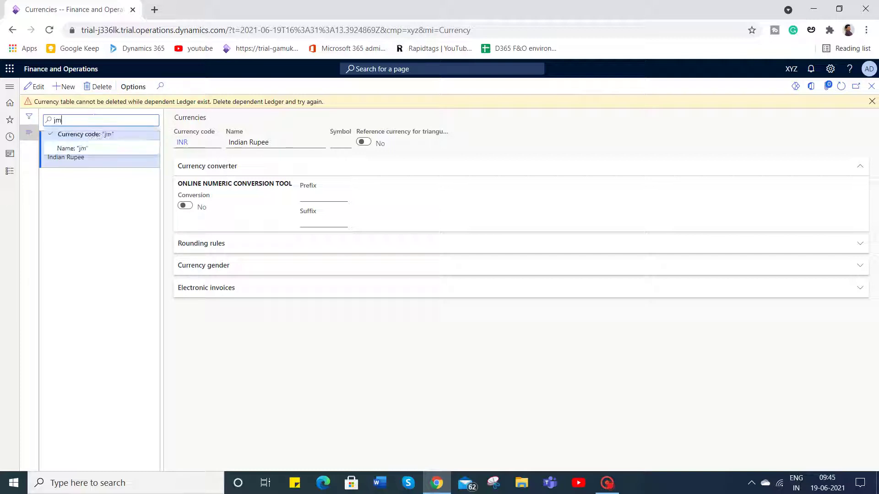
{"action": "type", "text": "d"}
{"action": "left_click", "coordinate": [76, 187]}
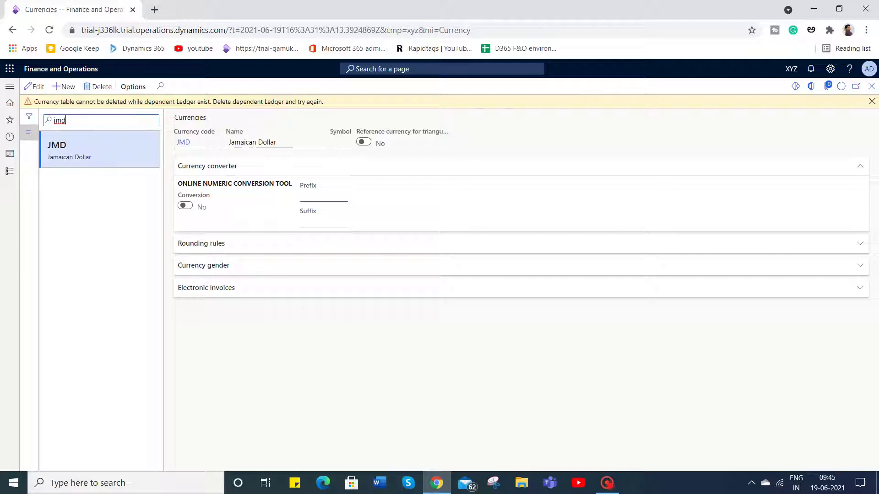
{"action": "right_click", "coordinate": [104, 152]}
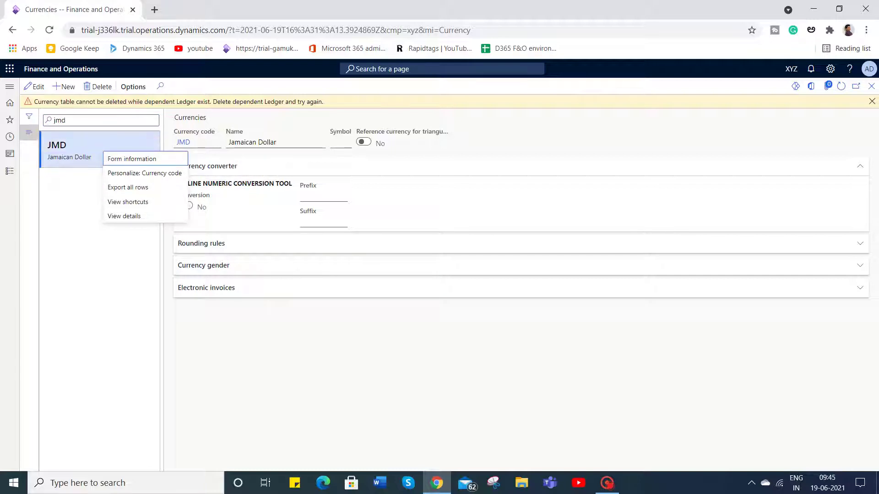
{"action": "left_click", "coordinate": [92, 89]}
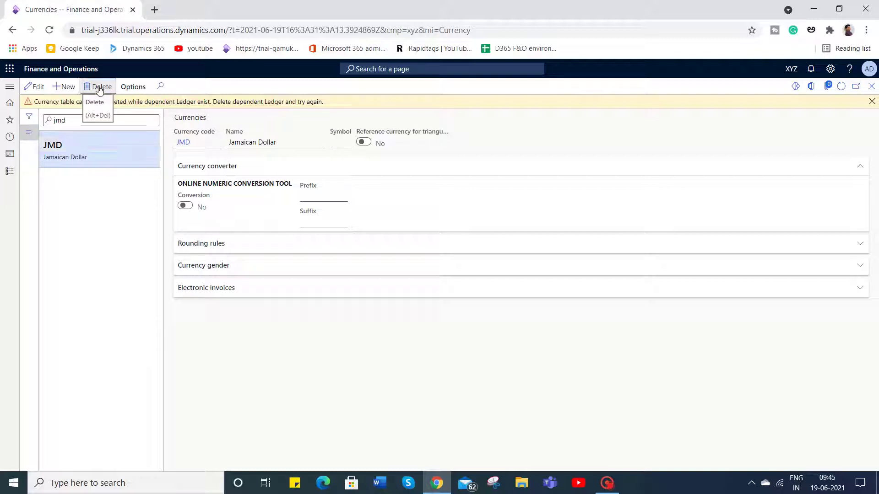
{"action": "left_click", "coordinate": [100, 88]}
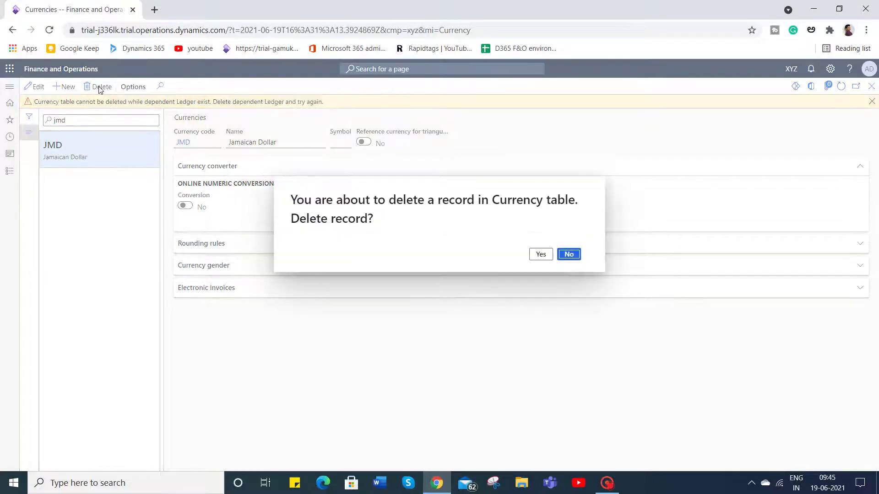
{"action": "left_click", "coordinate": [543, 258]}
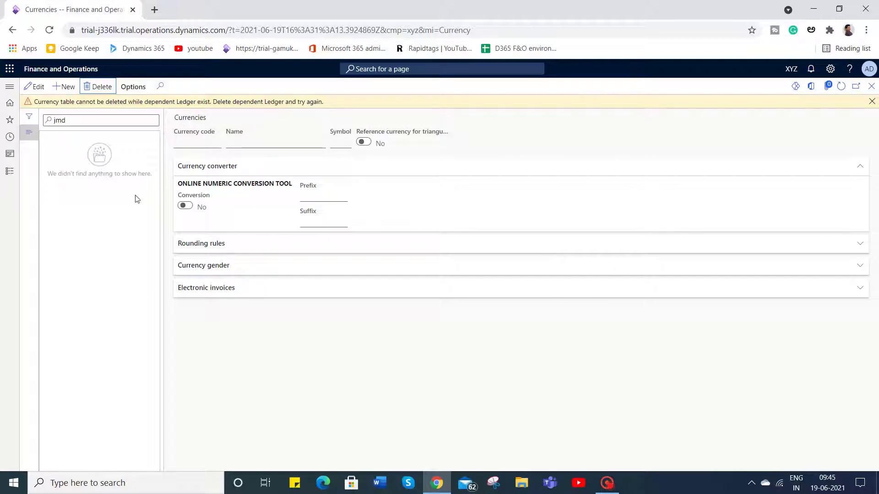
Create a new currency with the code JMD, Jamaican Dollar, and save it.
{"action": "left_click", "coordinate": [98, 120]}
{"action": "left_click", "coordinate": [64, 86]}
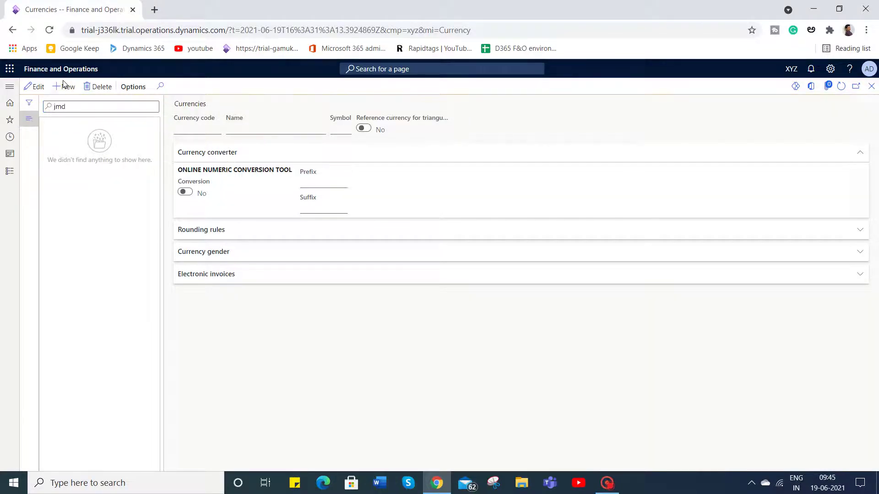
{"action": "left_click", "coordinate": [216, 129]}
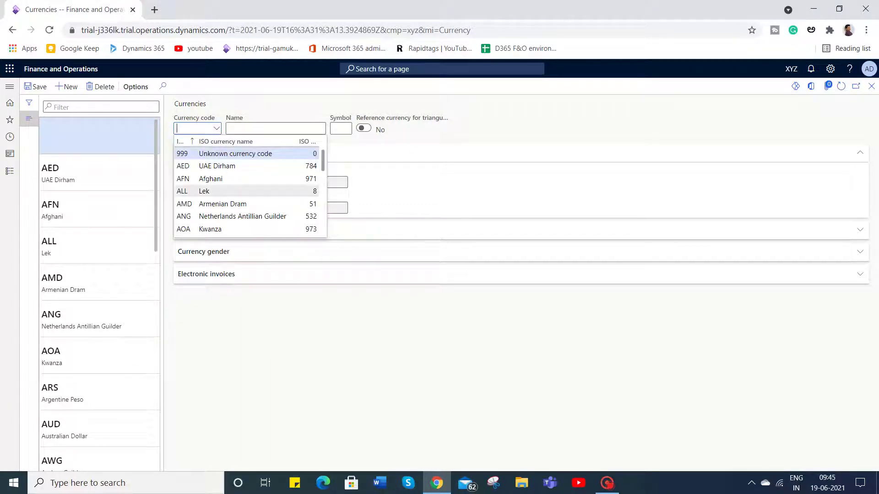
{"action": "type", "text": "jmd"}
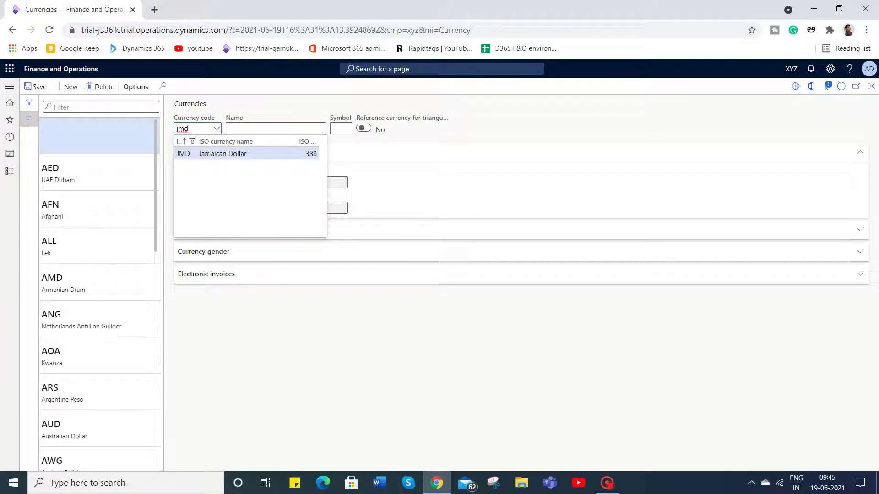
{"action": "left_click", "coordinate": [215, 155]}
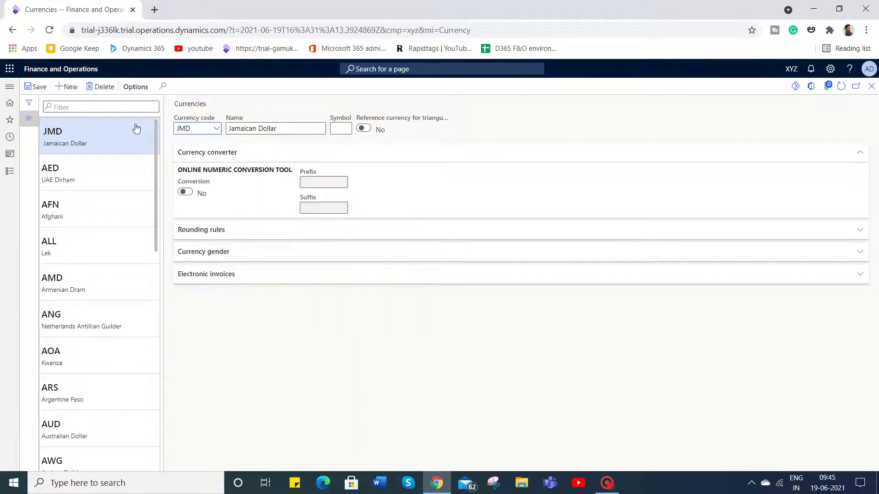
{"action": "left_click", "coordinate": [37, 87]}
Filter the currency list by code JMD to check for the Jamaican Dollar.
{"action": "type", "text": "jdm"}
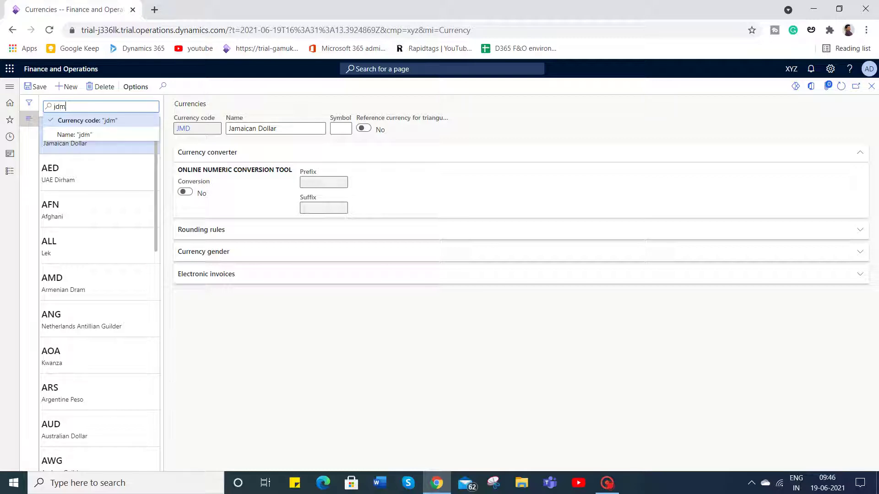
{"action": "key", "text": "Return"}
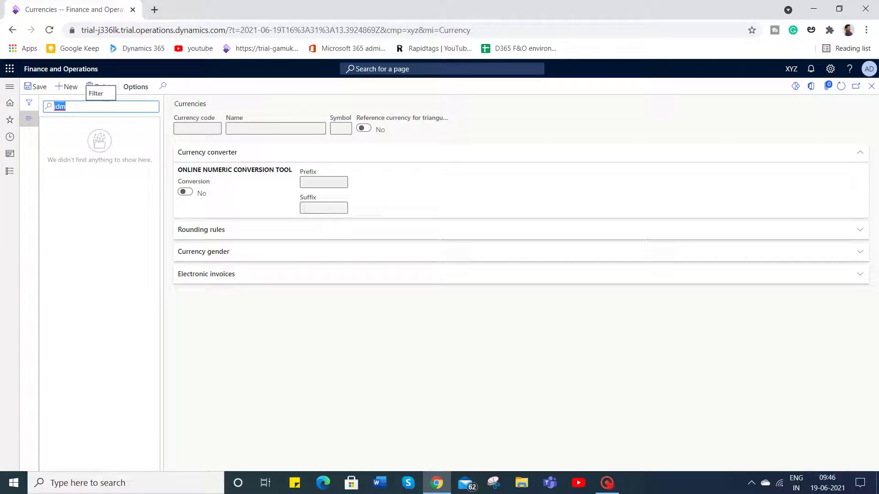
{"action": "left_click", "coordinate": [65, 106]}
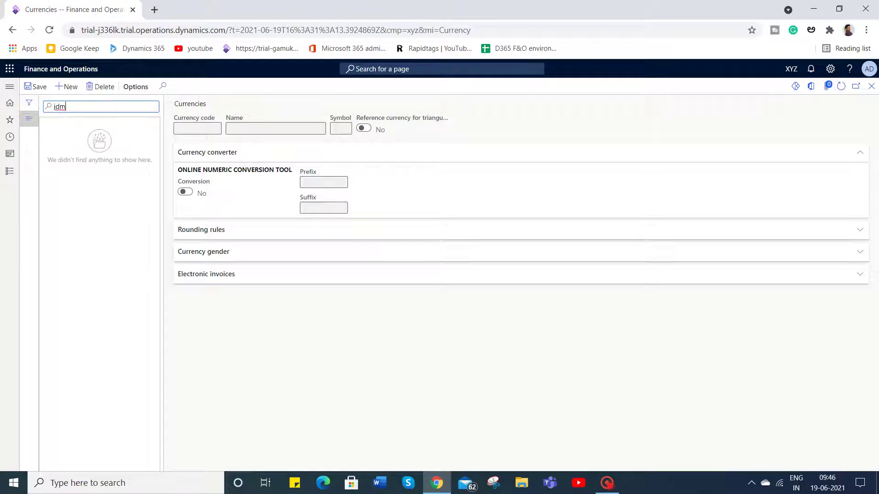
{"action": "key", "text": "BackSpace"}
{"action": "key", "text": "BackSpace"}
{"action": "key", "text": "BackSpace"}
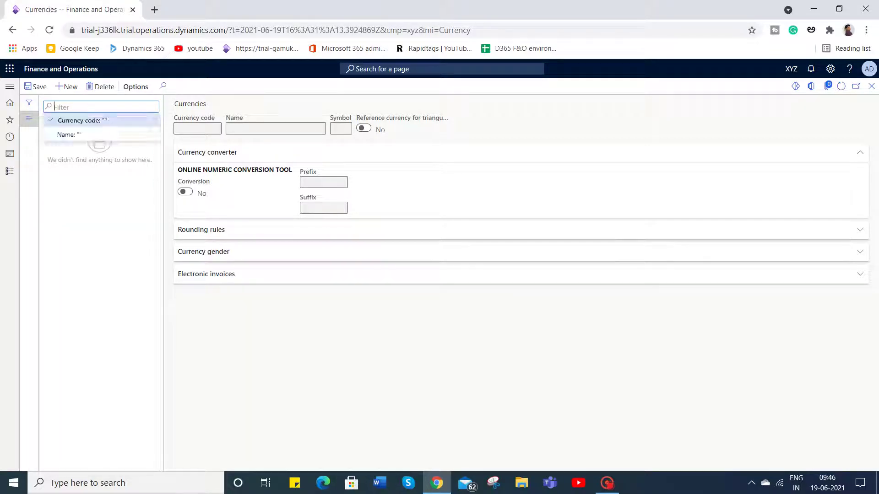
{"action": "type", "text": "jmd"}
{"action": "key", "text": "Return"}
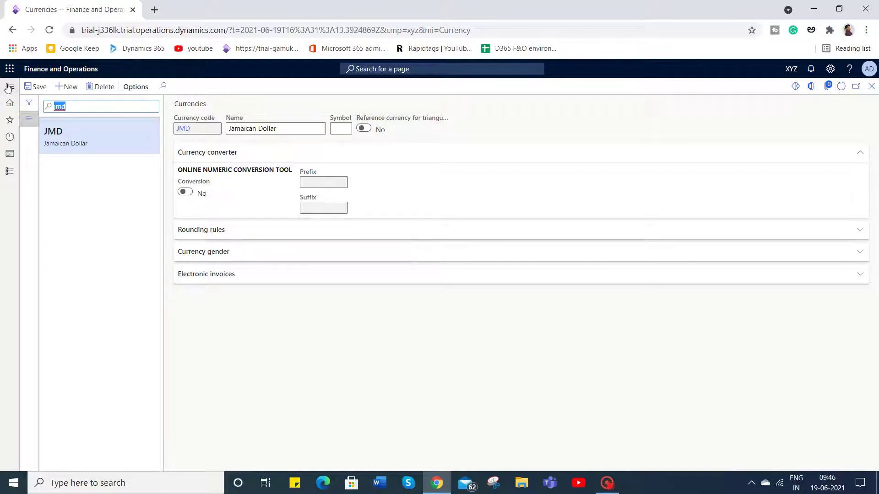
Add a currency pair from USD to INR to the Average rate type on the Currency exchange rates page.
{"action": "left_click", "coordinate": [9, 171]}
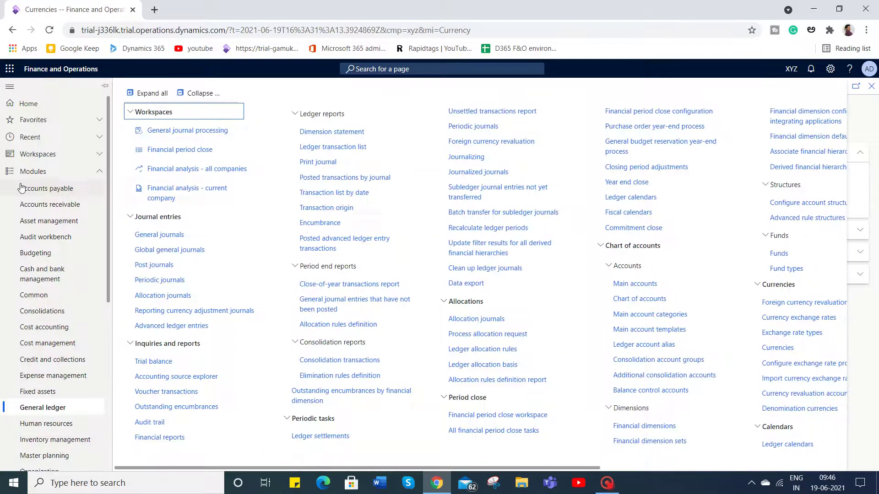
{"action": "scroll", "coordinate": [643, 381], "scroll_direction": "down", "scroll_amount": 2}
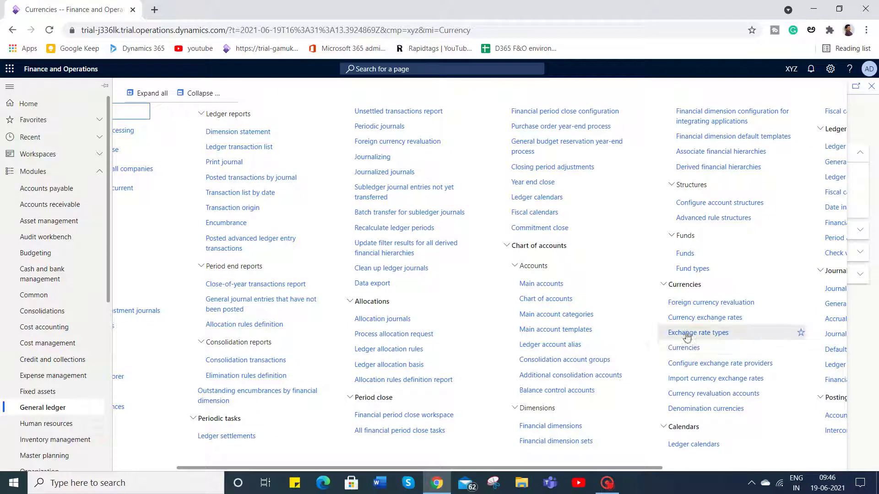
{"action": "left_click", "coordinate": [727, 323]}
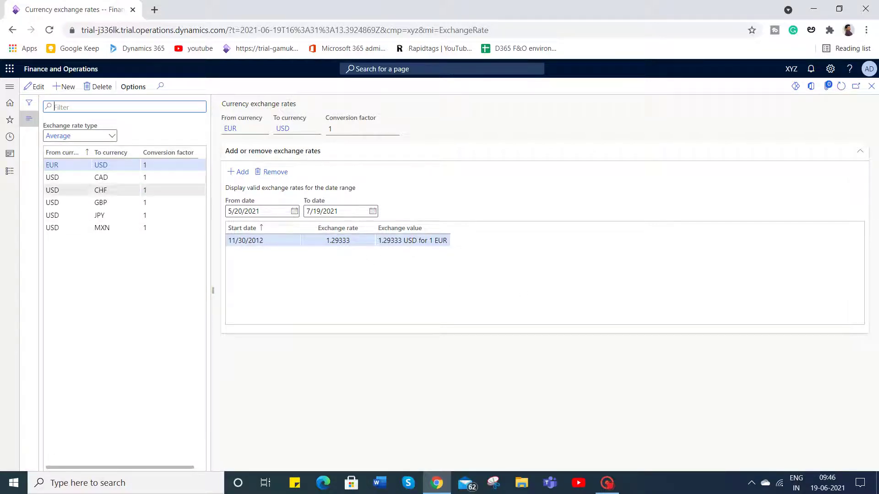
{"action": "left_click", "coordinate": [66, 88]}
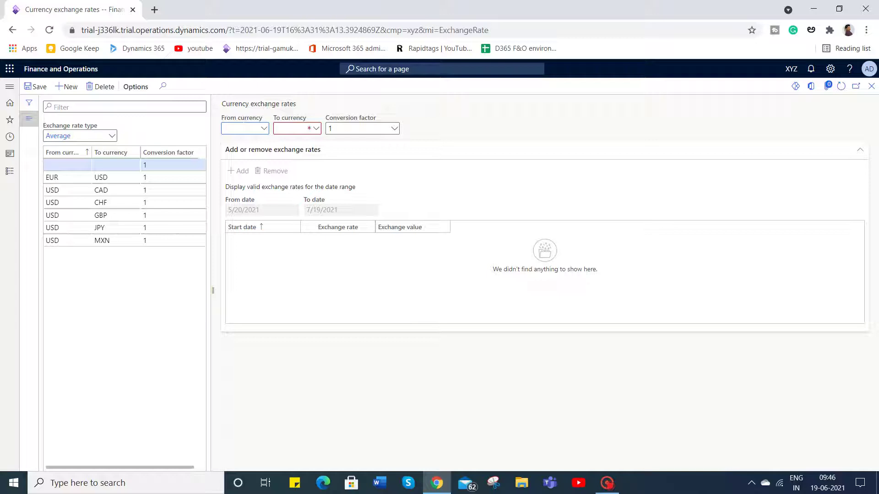
{"action": "type", "text": "sd"}
{"action": "key", "text": "Tab"}
{"action": "type", "text": "inr"}
{"action": "key", "text": "Tab"}
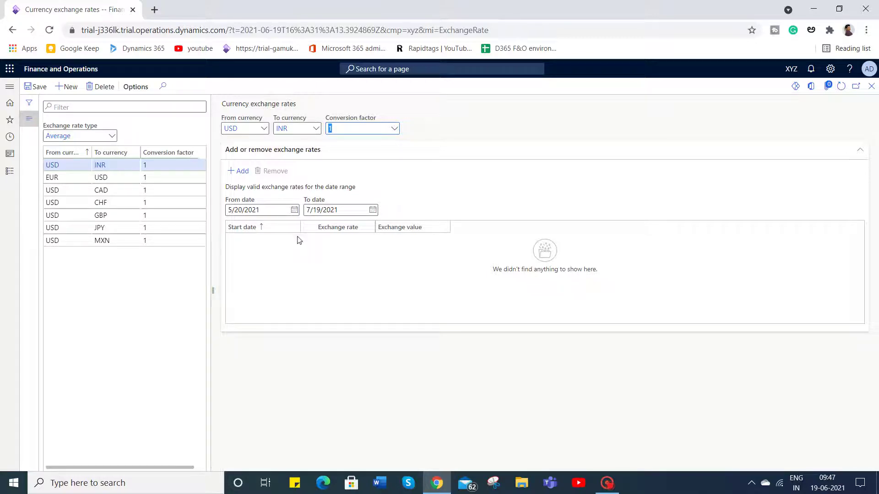
Add an exchange rate of 74 with start date 6/19/2021 to the USD to INR pair.
{"action": "left_click", "coordinate": [238, 171]}
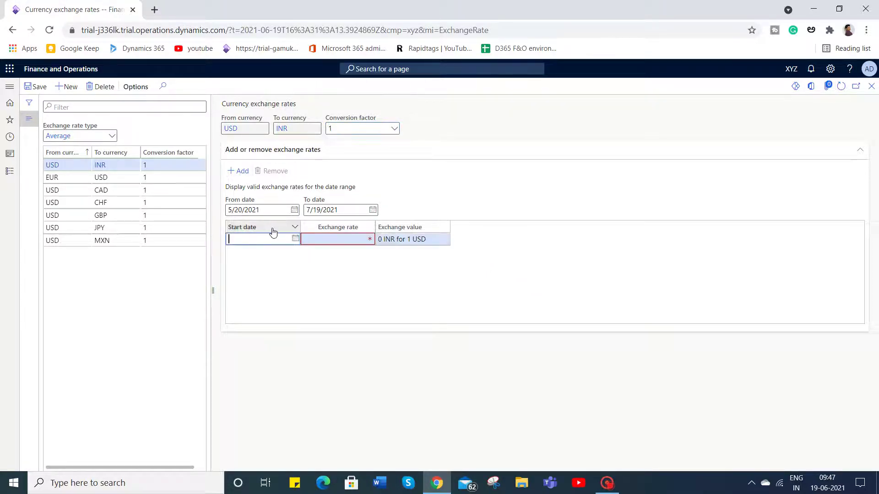
{"action": "left_click", "coordinate": [295, 238]}
{"action": "left_click", "coordinate": [324, 318]}
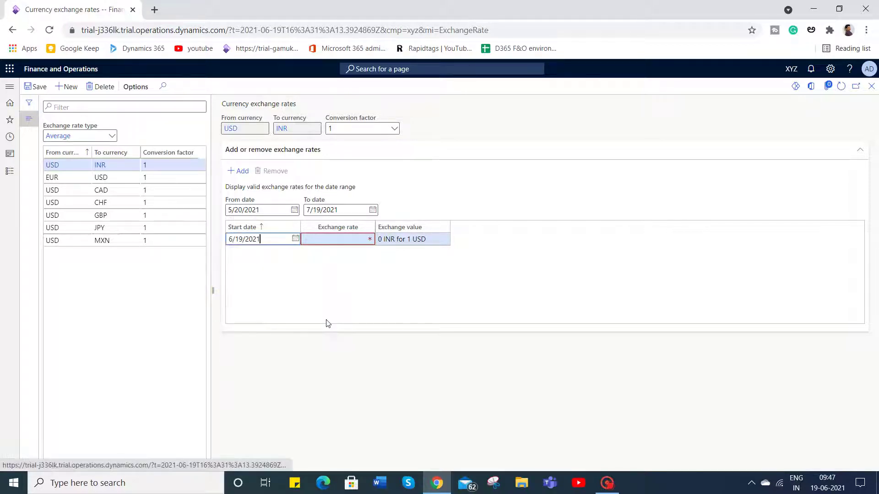
{"action": "left_click", "coordinate": [338, 239]}
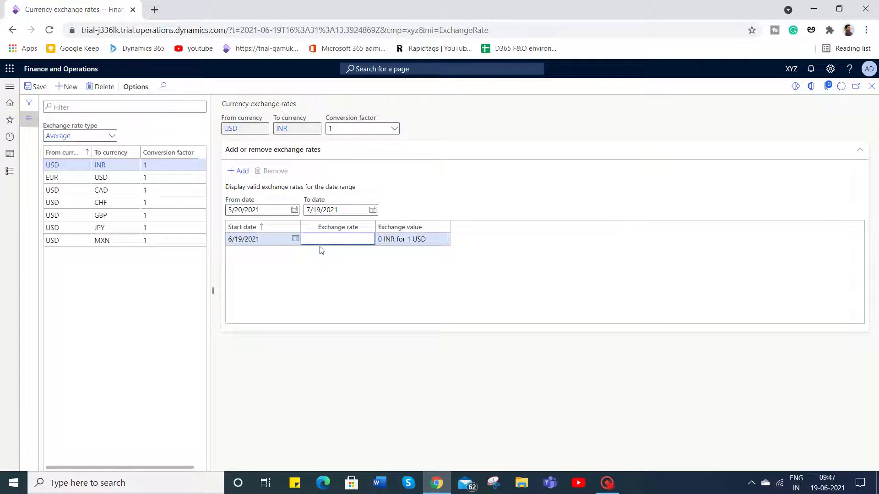
{"action": "type", "text": "74"}
{"action": "left_click", "coordinate": [359, 263]}
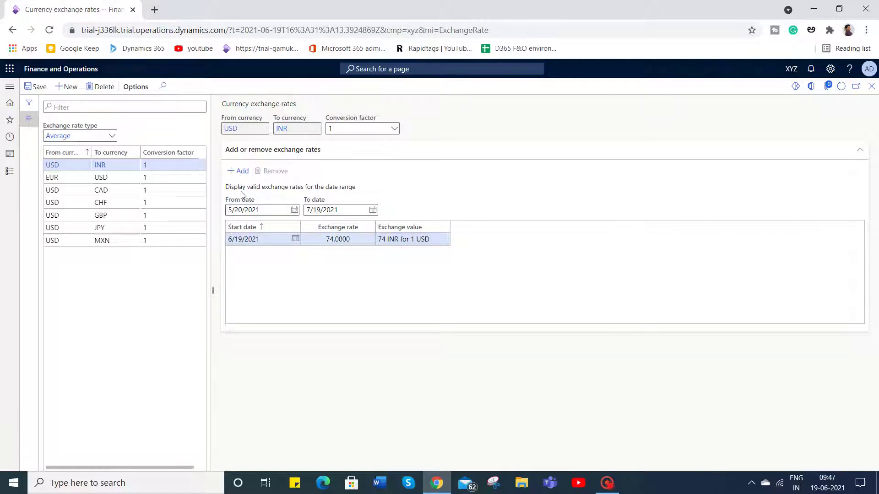
Add an exchange rate of 76 with start date 6/22/2021 to the USD to INR pair.
{"action": "key", "text": "alt+n"}
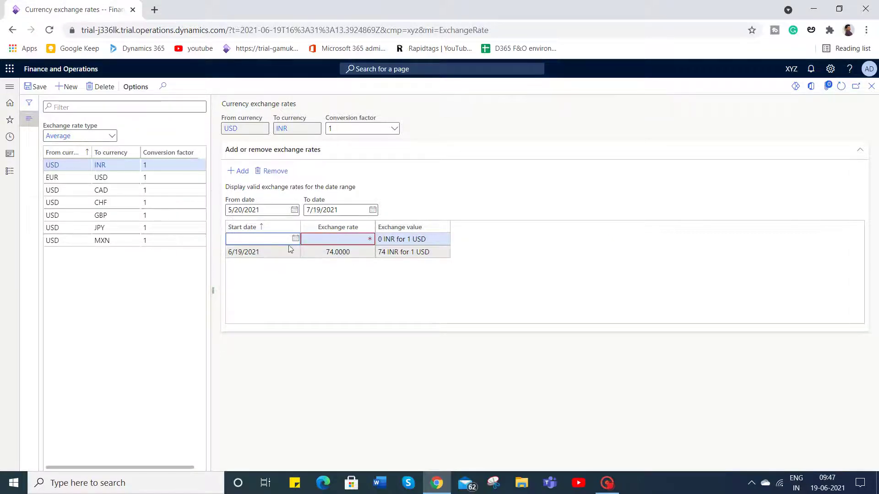
{"action": "left_click", "coordinate": [295, 239]}
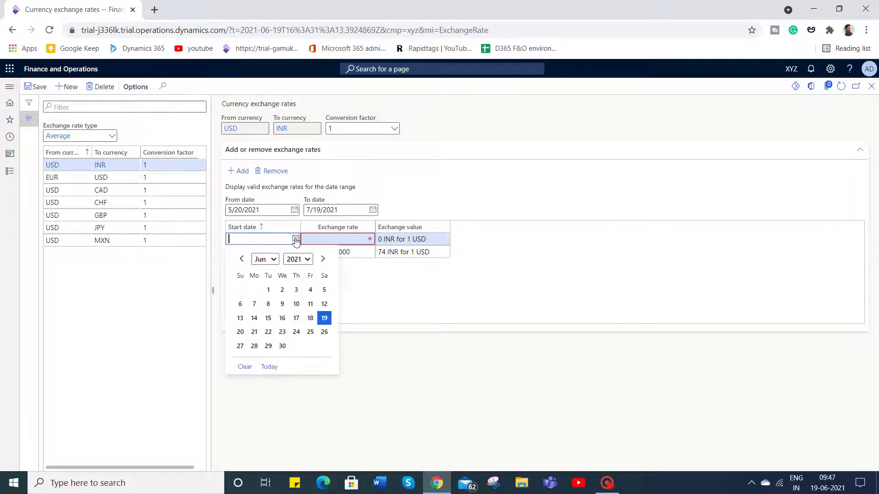
{"action": "left_click", "coordinate": [268, 332]}
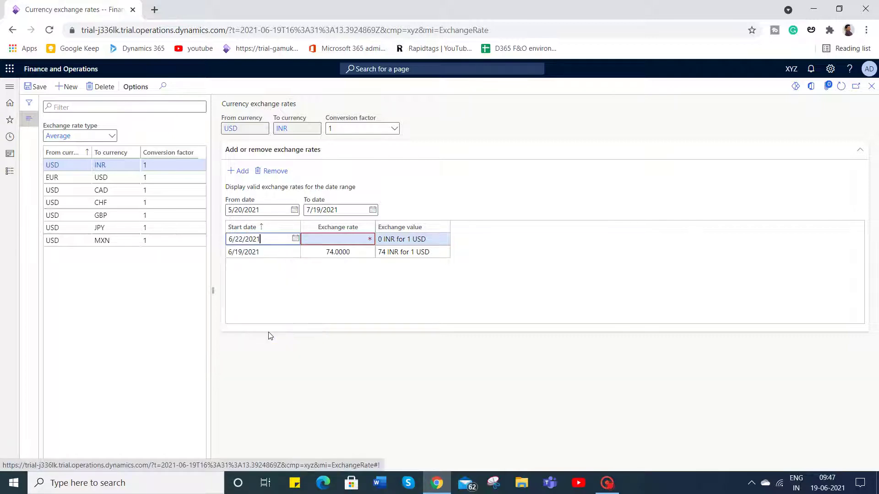
{"action": "key", "text": "Tab"}
{"action": "type", "text": "1"}
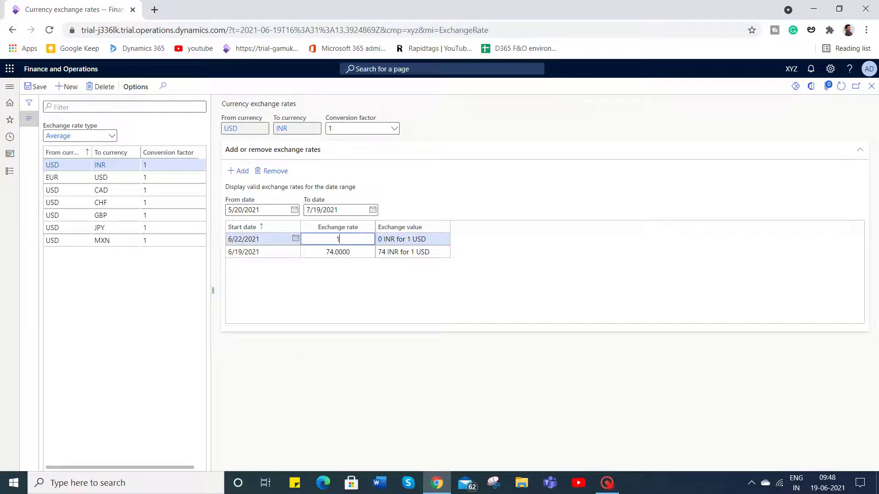
{"action": "type", "text": "76"}
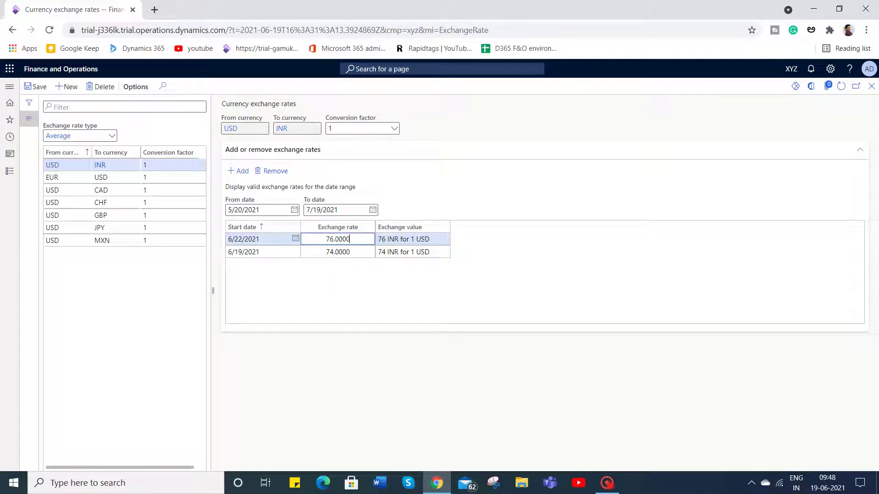
{"action": "key", "text": "Tab"}
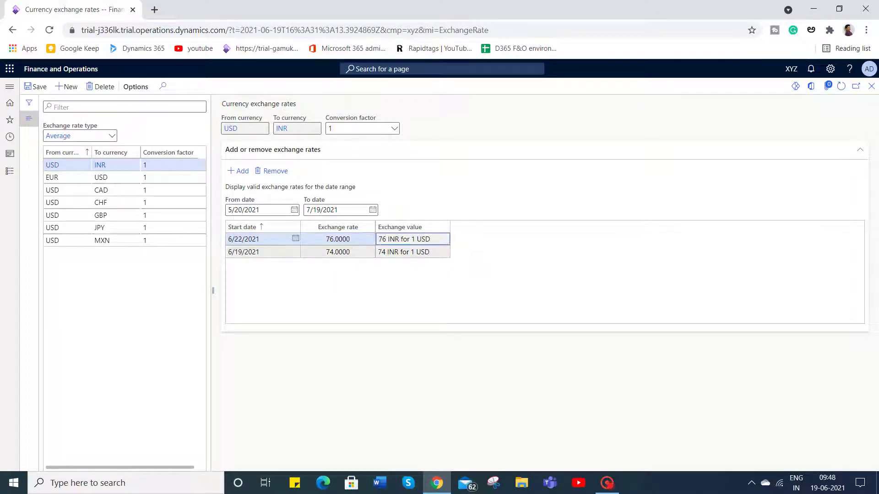
{"action": "left_click", "coordinate": [395, 301]}
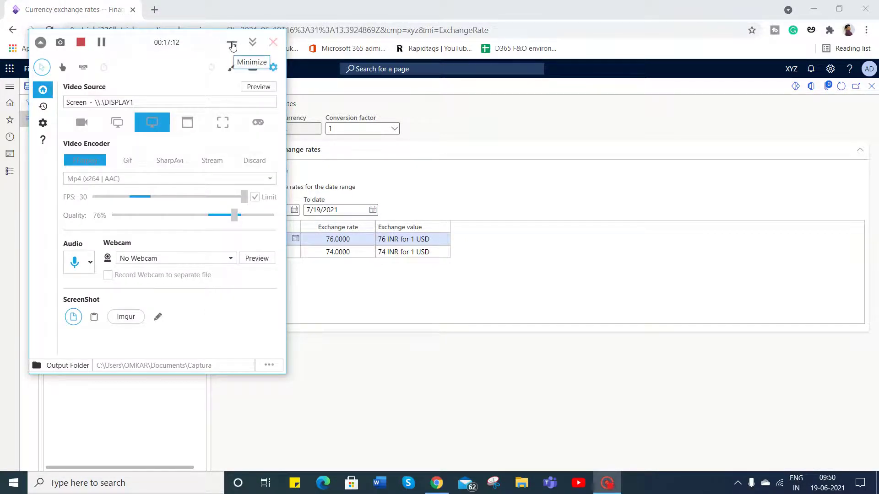
{"action": "left_click", "coordinate": [231, 43]}
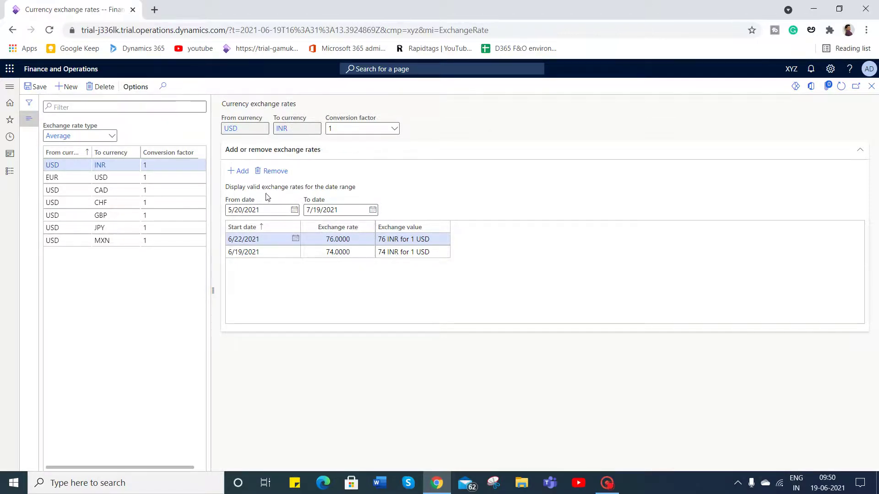
Add an exchange rate of 73 with start date 6/25/2021 to the USD to INR pair.
{"action": "left_click", "coordinate": [239, 172]}
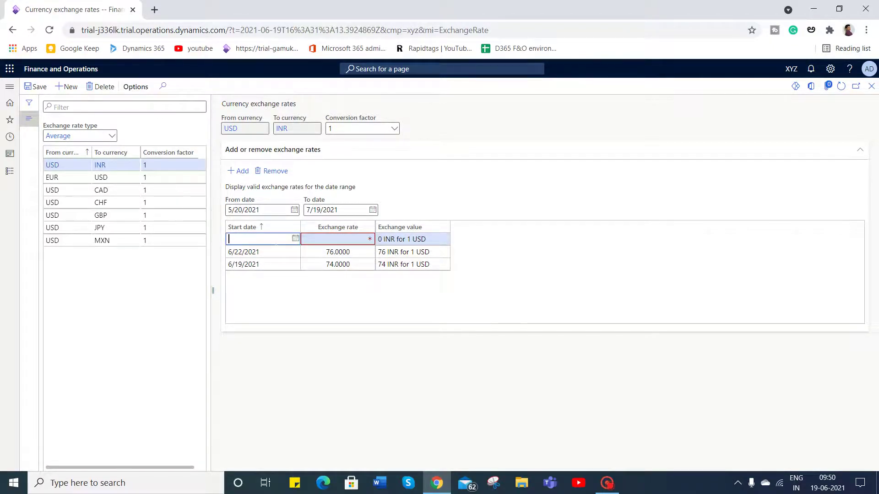
{"action": "left_click", "coordinate": [295, 239]}
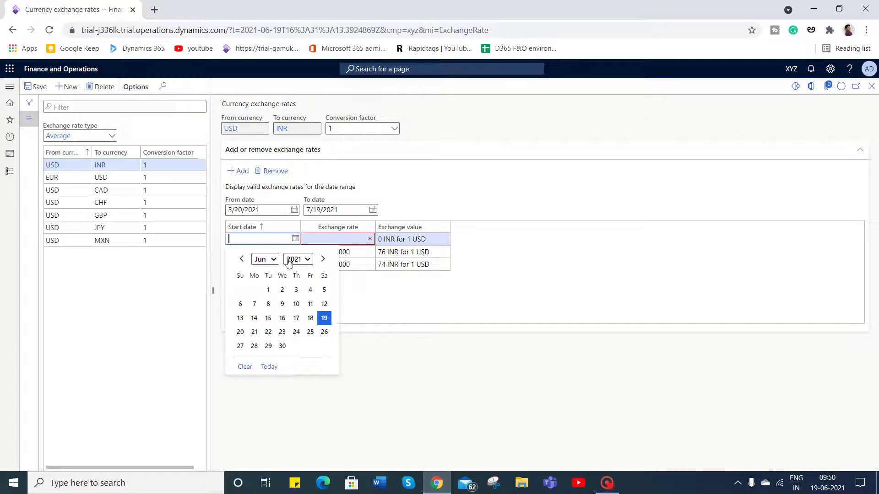
{"action": "left_click", "coordinate": [310, 332]}
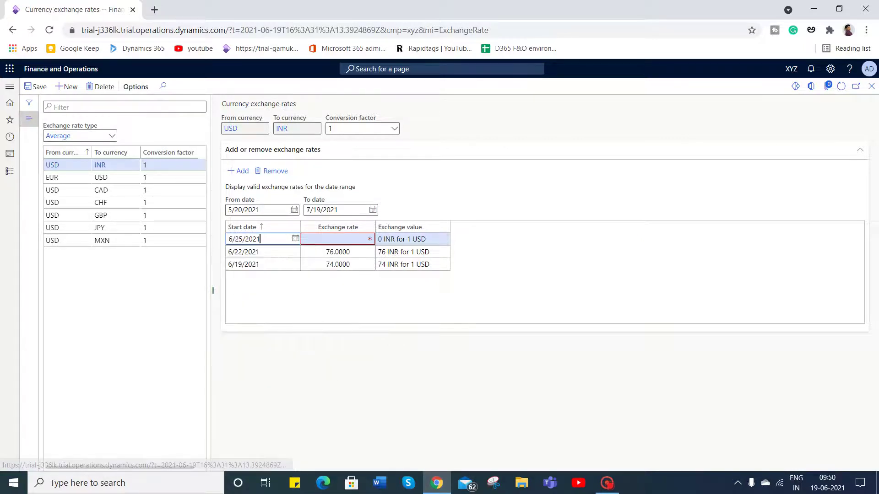
{"action": "left_click", "coordinate": [338, 238]}
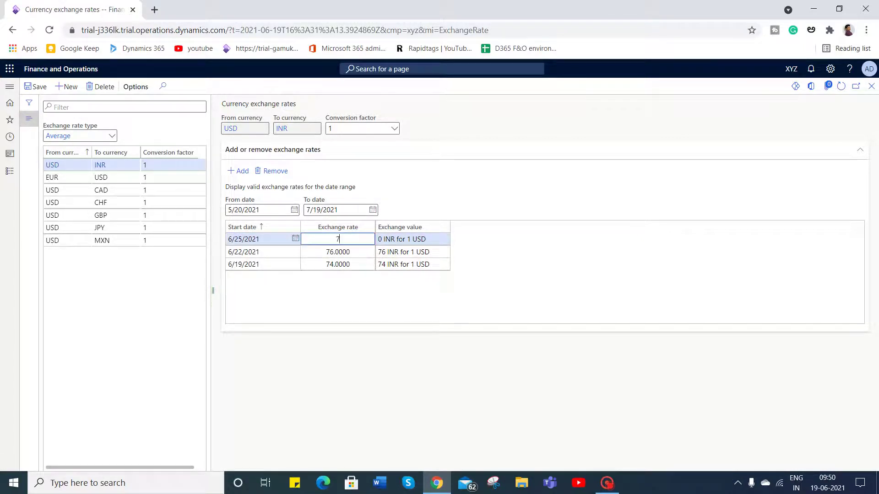
{"action": "left_click", "coordinate": [372, 298]}
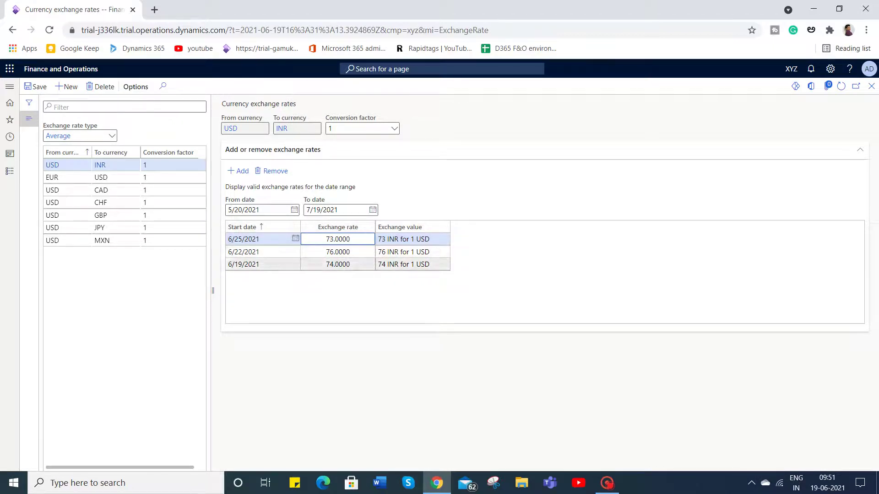
{"action": "left_click", "coordinate": [334, 298]}
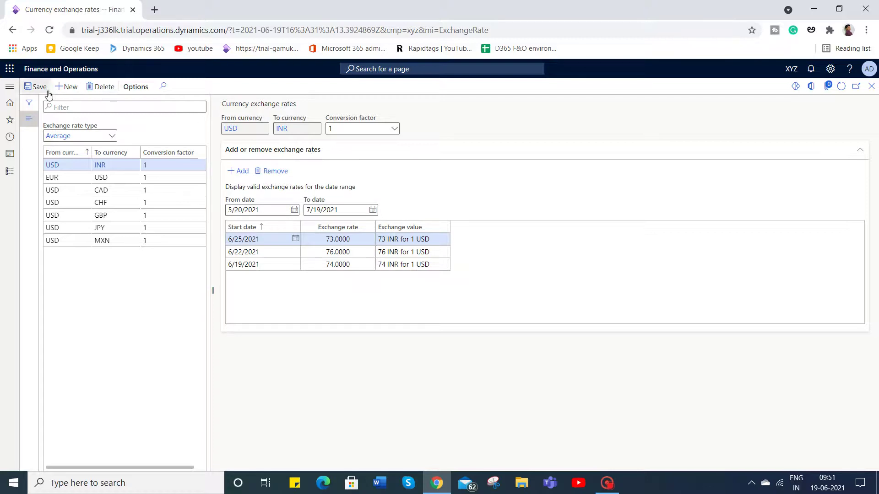
{"action": "key", "text": "Tab"}
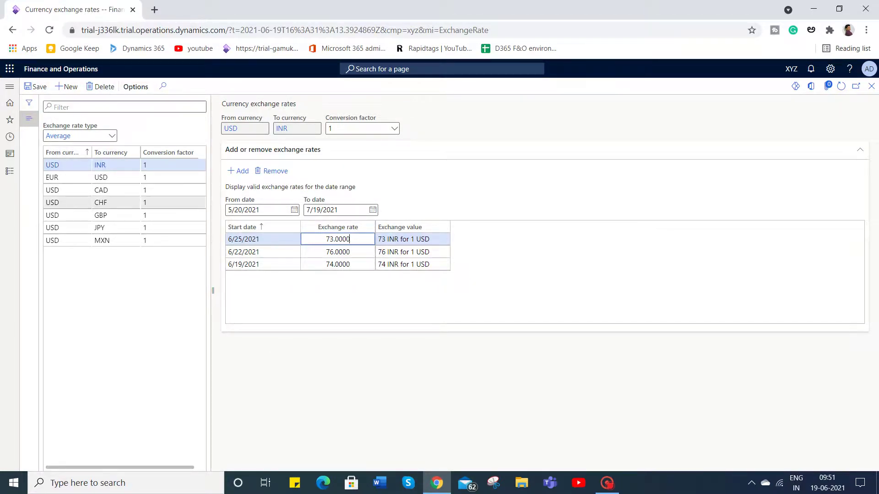
Look through the General ledger module's page list, including period close, chart of accounts, currencies, ledger setup and journal setup.
{"action": "left_click", "coordinate": [9, 172]}
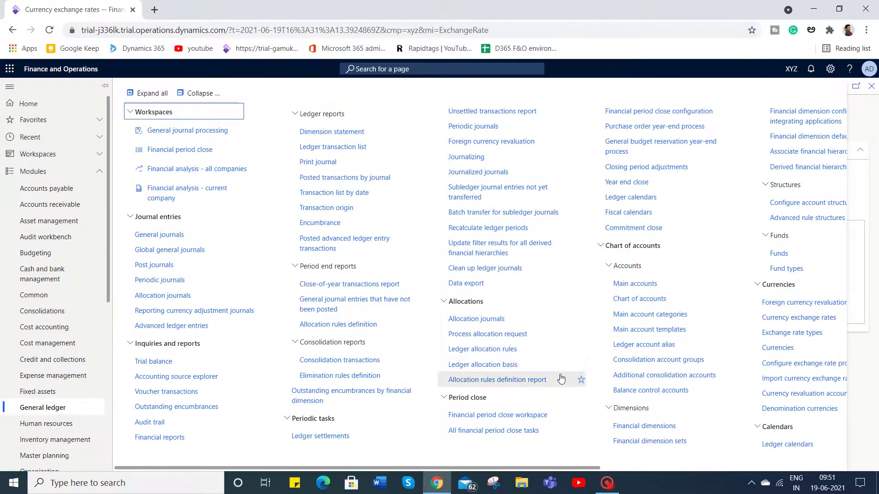
{"action": "scroll", "coordinate": [563, 376], "scroll_direction": "right", "scroll_amount": 2}
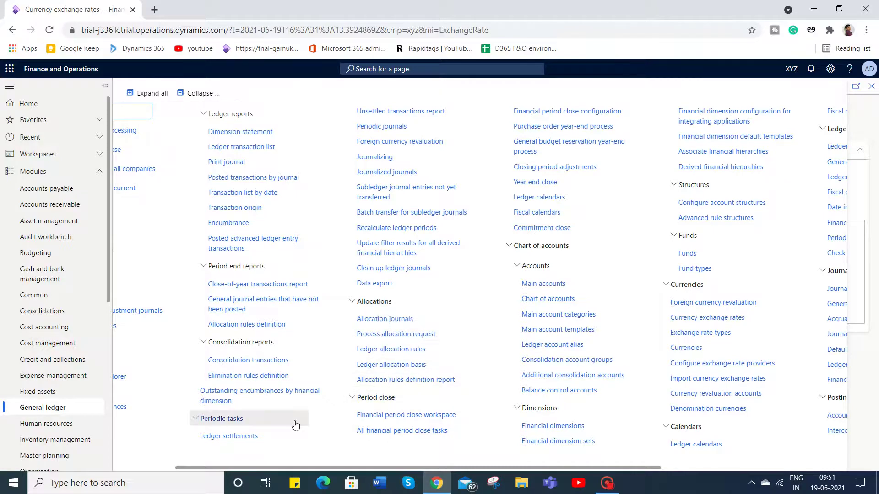
{"action": "scroll", "coordinate": [293, 426], "scroll_direction": "left", "scroll_amount": 2}
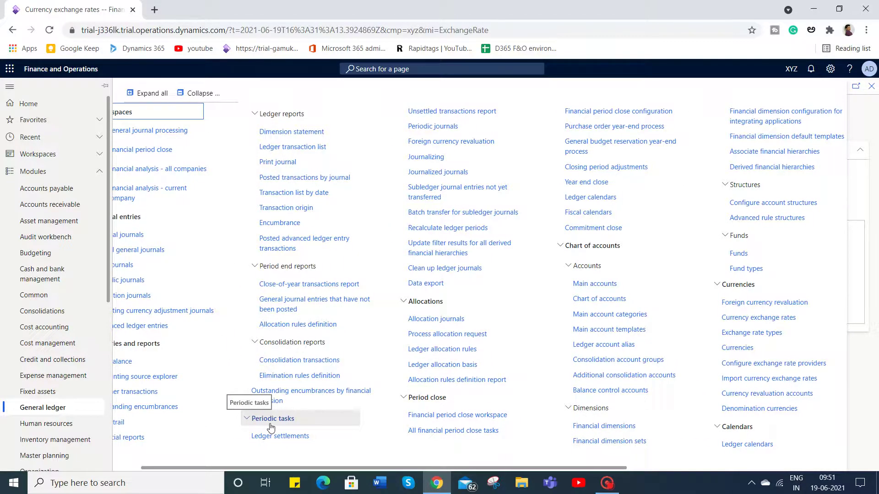
{"action": "scroll", "coordinate": [271, 427], "scroll_direction": "right", "scroll_amount": 3}
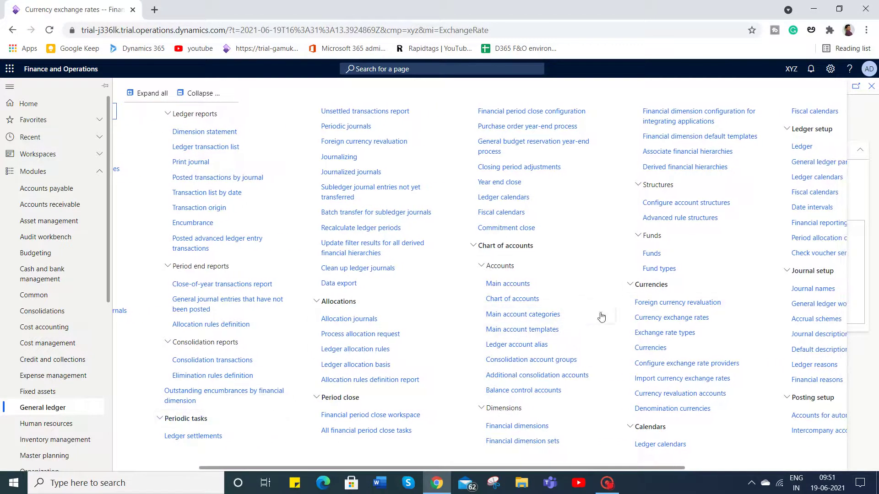
{"action": "scroll", "coordinate": [663, 293], "scroll_direction": "right", "scroll_amount": 3}
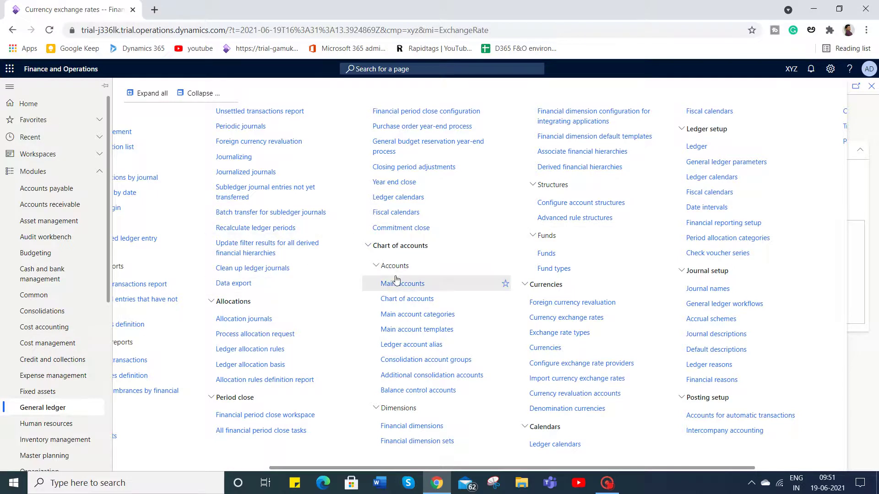
{"action": "scroll", "coordinate": [396, 280], "scroll_direction": "left", "scroll_amount": 3}
{"action": "scroll", "coordinate": [396, 280], "scroll_direction": "left", "scroll_amount": 2}
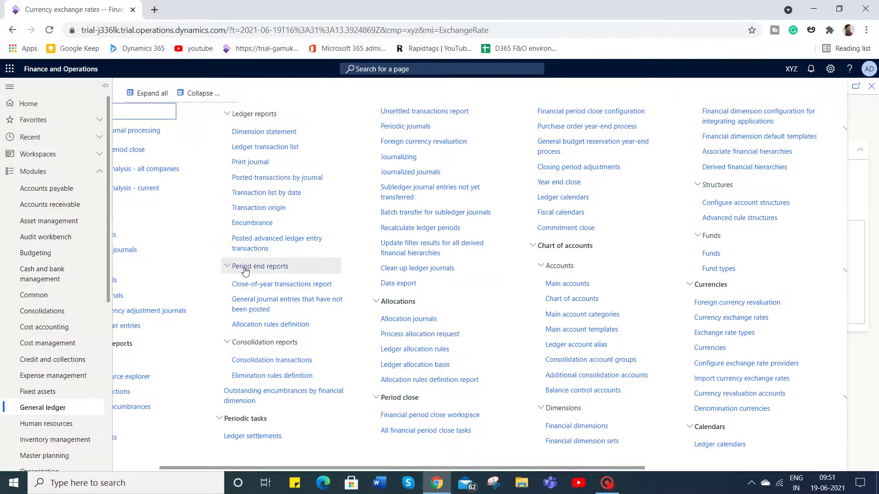
{"action": "scroll", "coordinate": [242, 271], "scroll_direction": "left", "scroll_amount": 2}
{"action": "scroll", "coordinate": [245, 271], "scroll_direction": "right", "scroll_amount": 3}
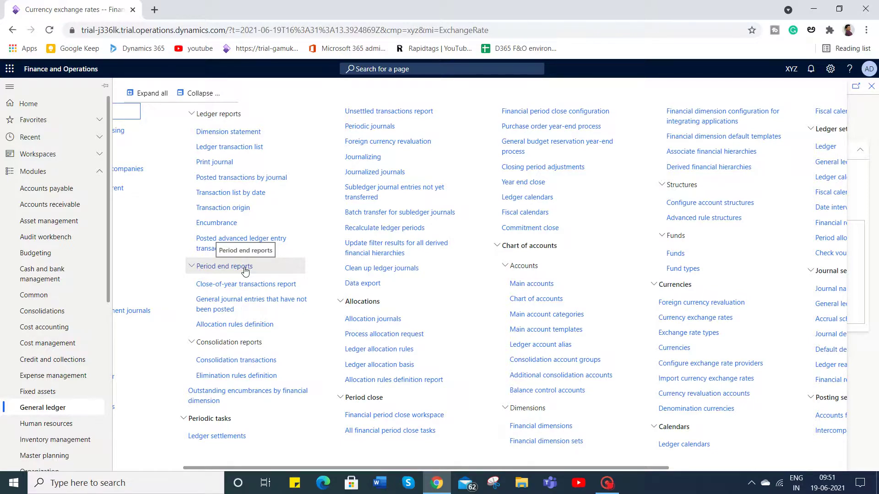
{"action": "scroll", "coordinate": [245, 271], "scroll_direction": "left", "scroll_amount": 3}
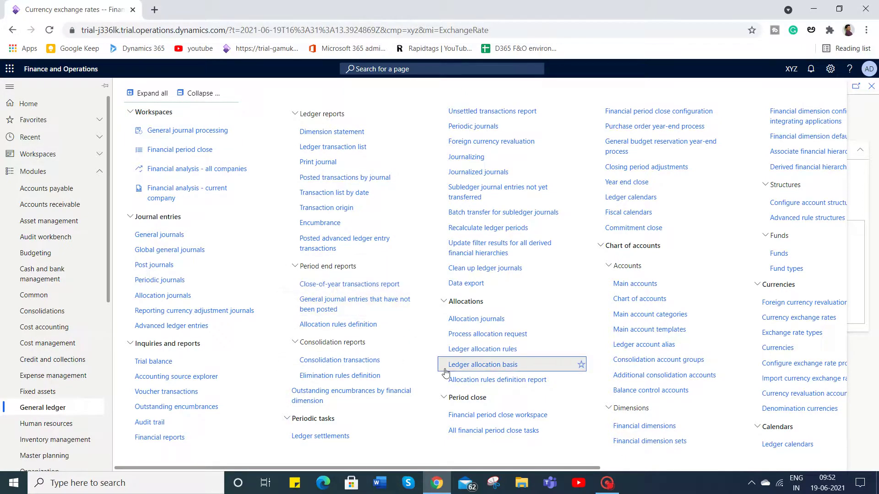
View the Ledger allocation basis page and return to the General ledger module's page list.
{"action": "key", "text": "Escape"}
{"action": "key", "text": "Escape"}
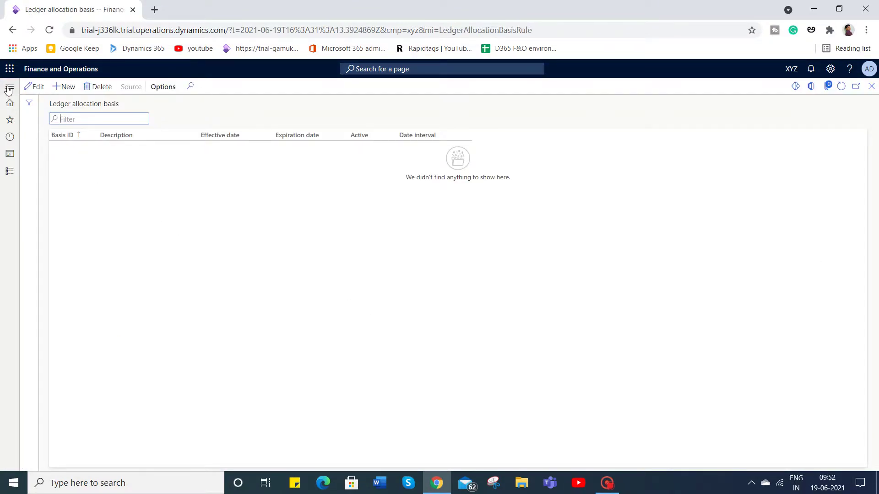
{"action": "left_click", "coordinate": [10, 88]}
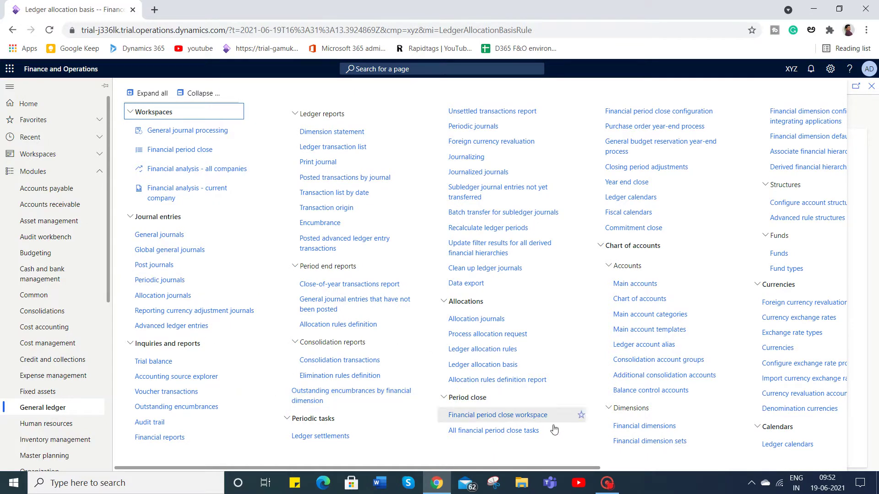
{"action": "left_click", "coordinate": [607, 482]}
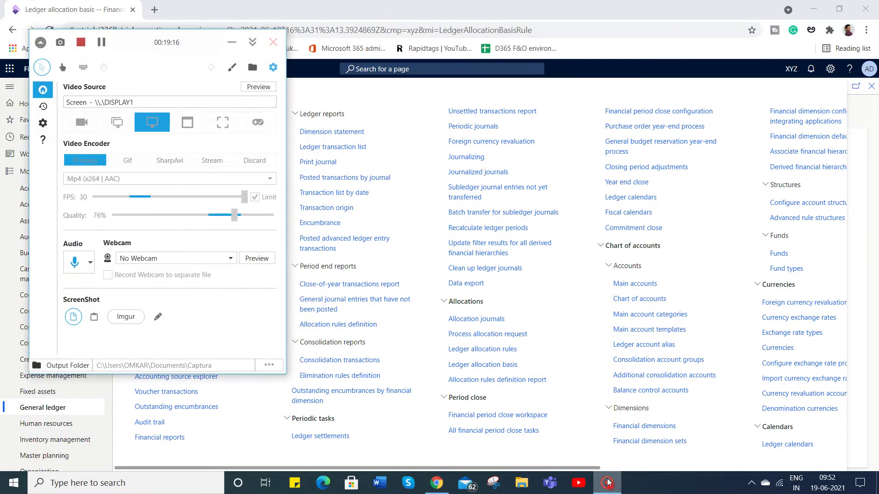